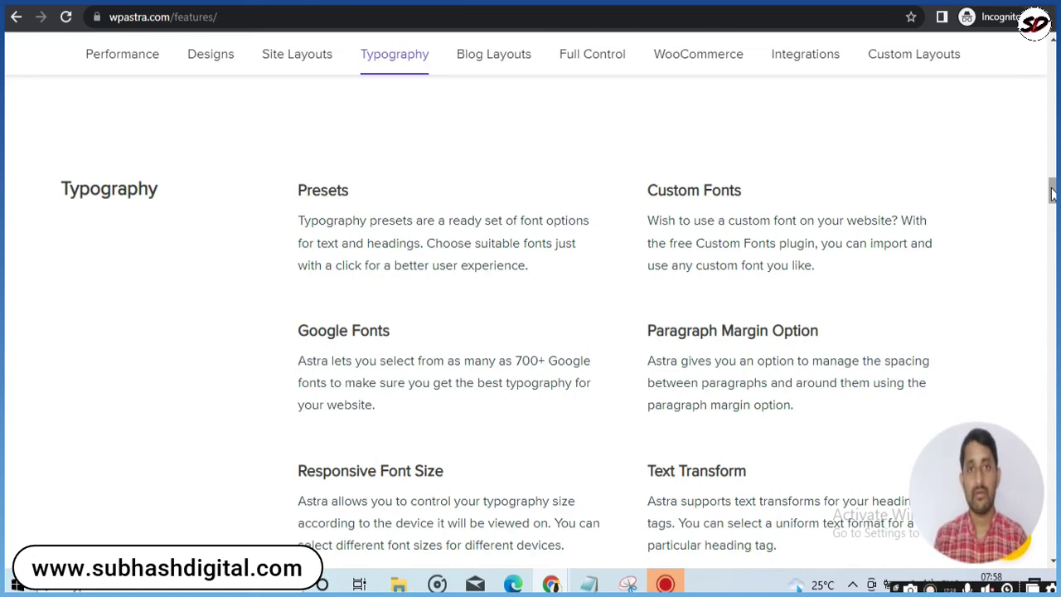
# - Examine the Astra features page from the Typography section to the Integrations section
pyautogui.moveTo(1052, 192); pyautogui.dragTo(1038, 425)
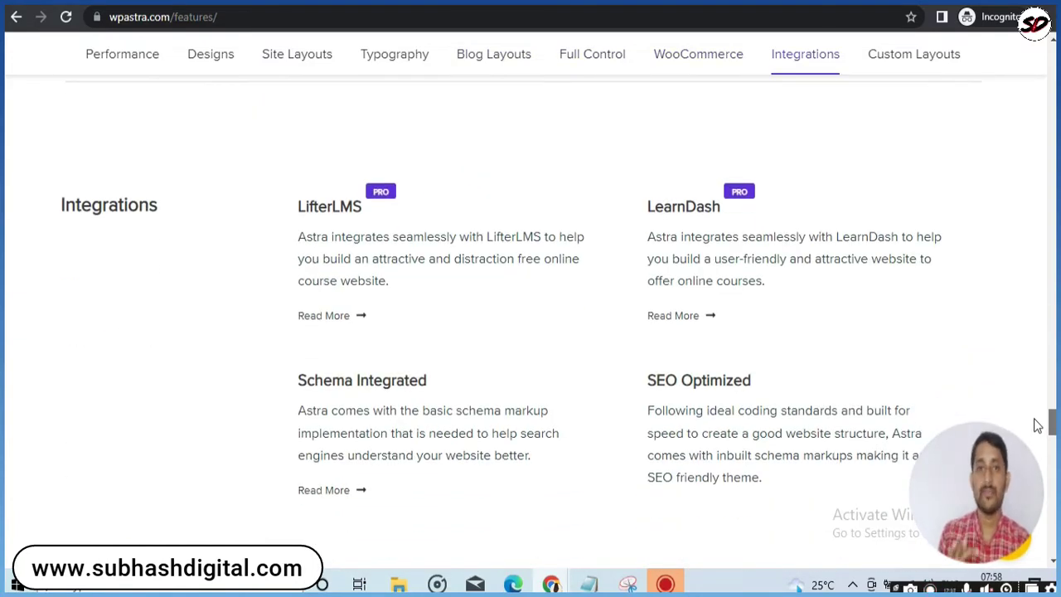
pyautogui.moveTo(1038, 425); pyautogui.dragTo(1046, 50)
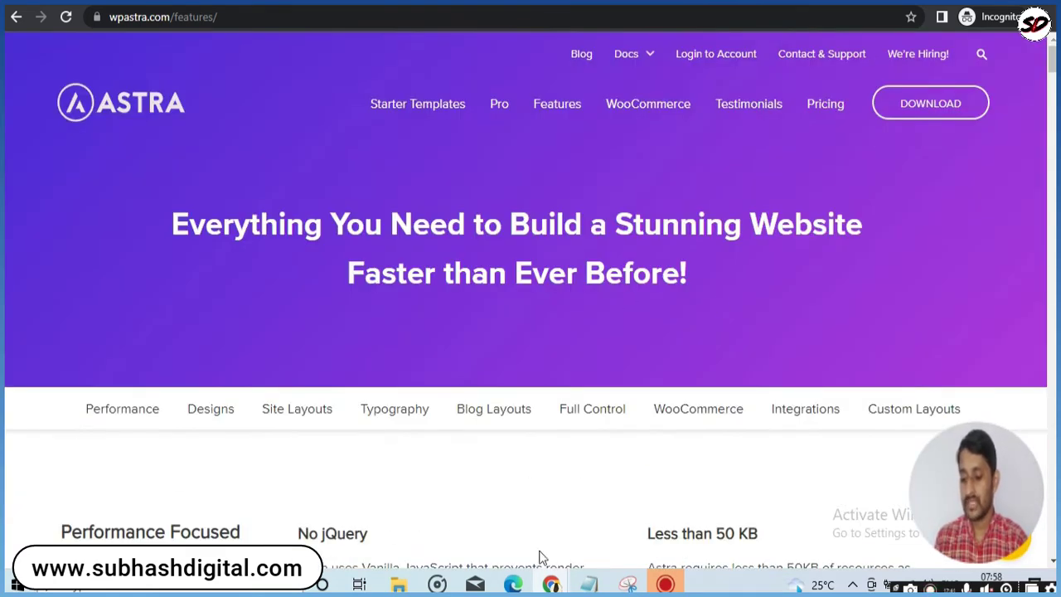
pyautogui.moveTo(561, 584)
pyautogui.click(444, 491)
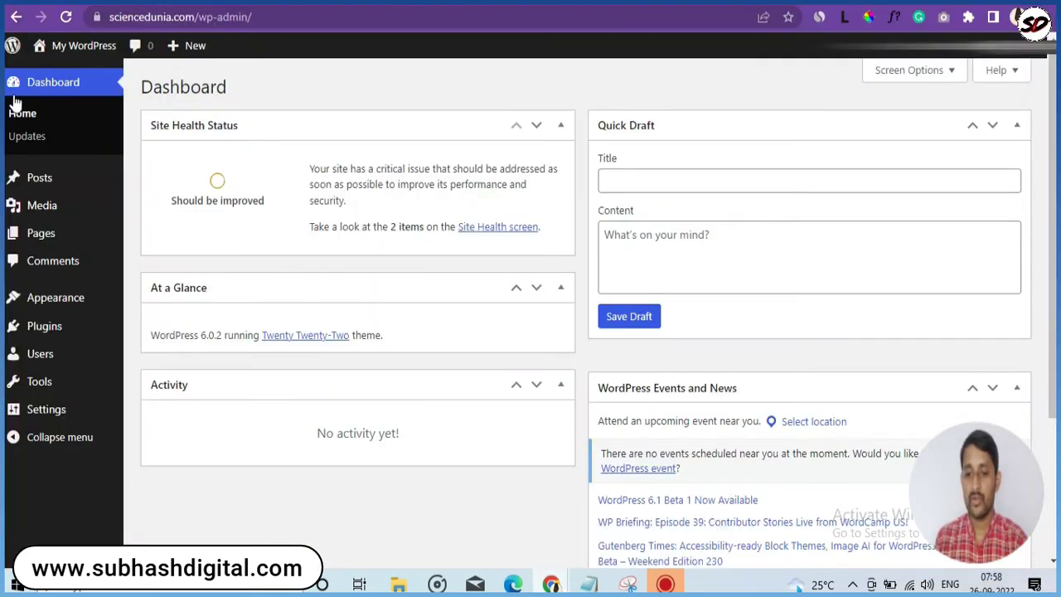
pyautogui.moveTo(60, 47)
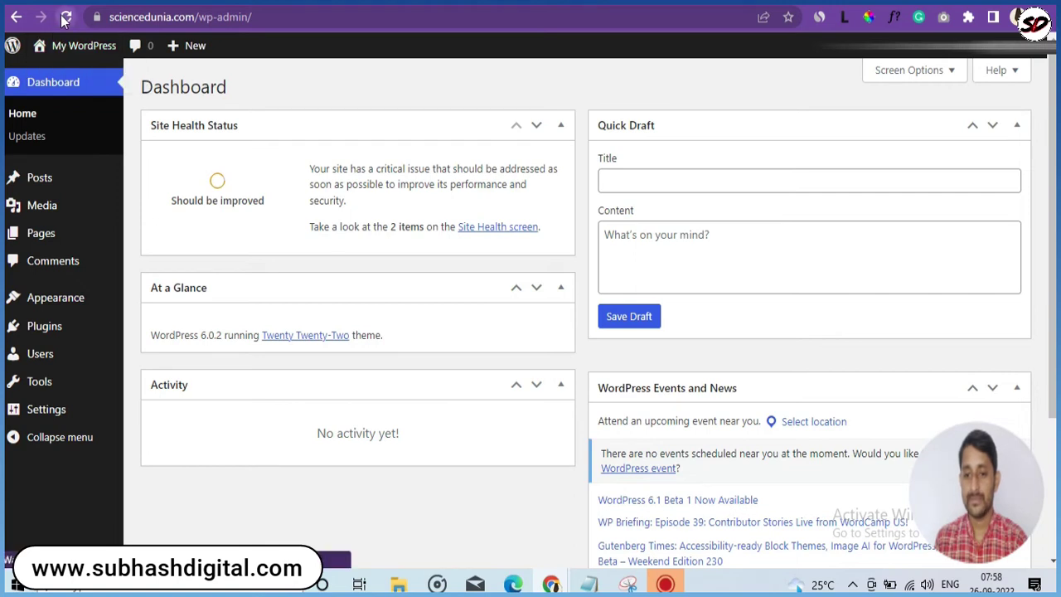
pyautogui.click(83, 45)
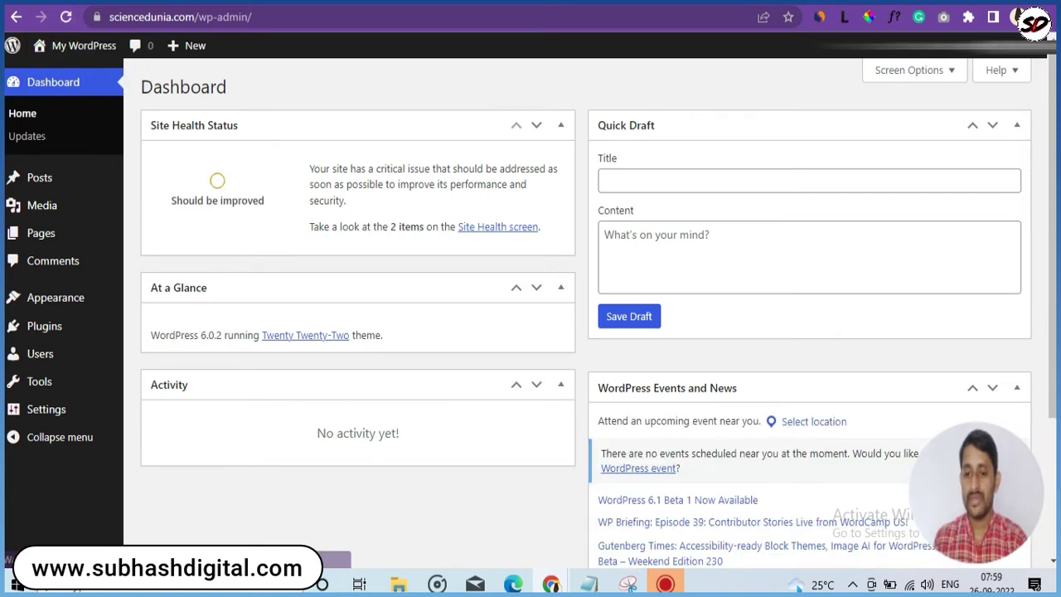
pyautogui.click(67, 15)
pyautogui.hotkey('alt', 'Left')
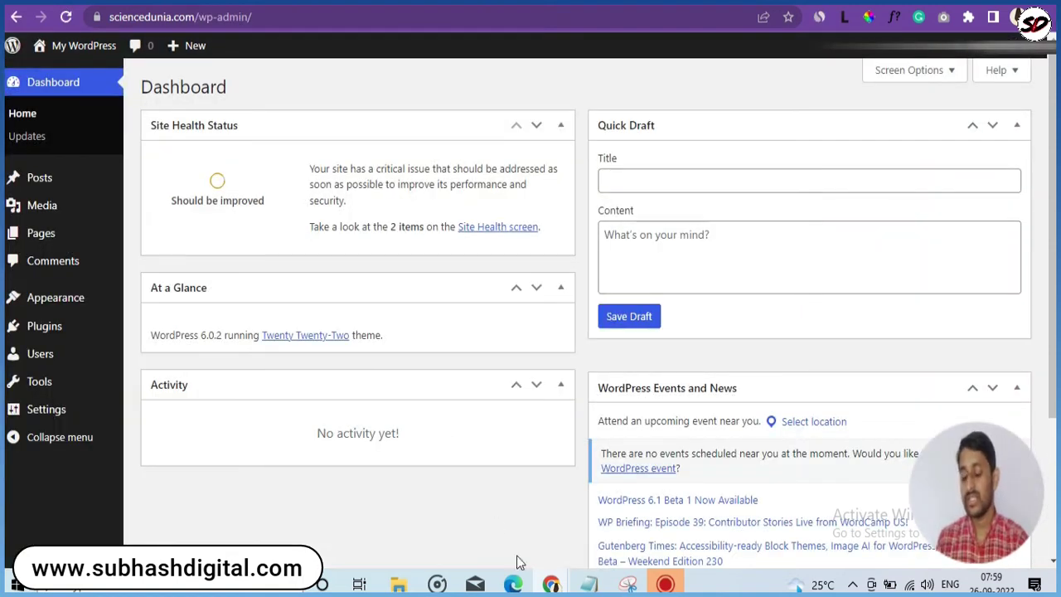
pyautogui.moveTo(543, 581)
pyautogui.click(620, 515)
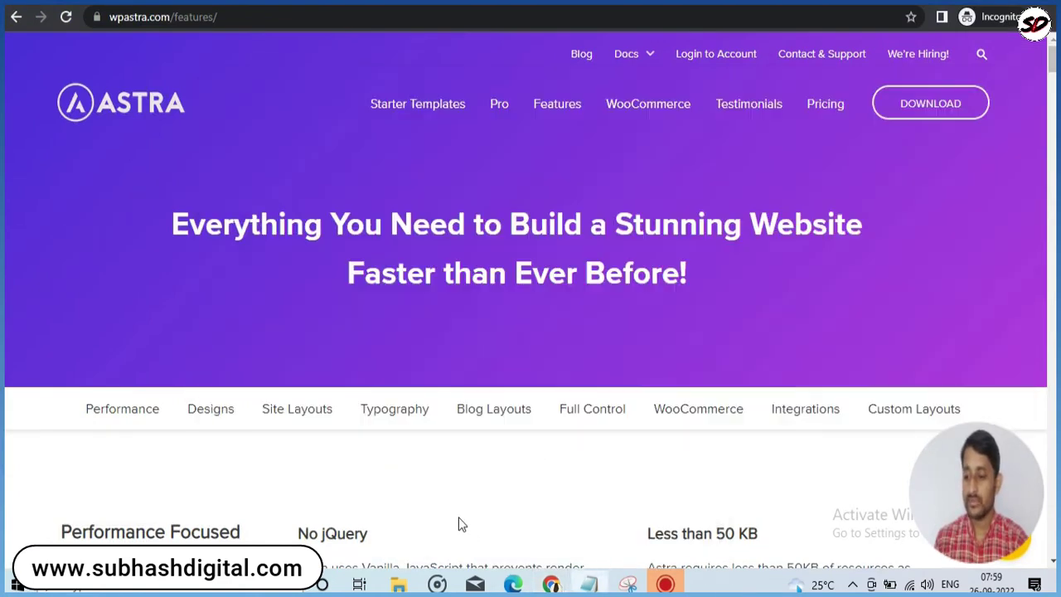
# - Switch to the WordPress dashboard and activate the Astra theme from the popular themes catalogue
pyautogui.moveTo(553, 586)
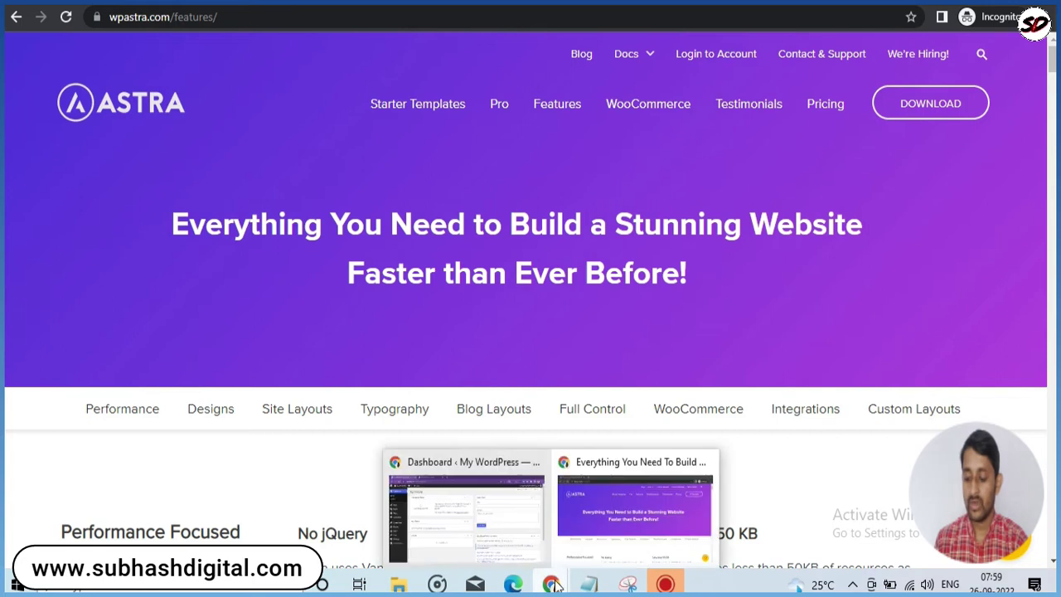
pyautogui.click(465, 508)
pyautogui.moveTo(36, 302)
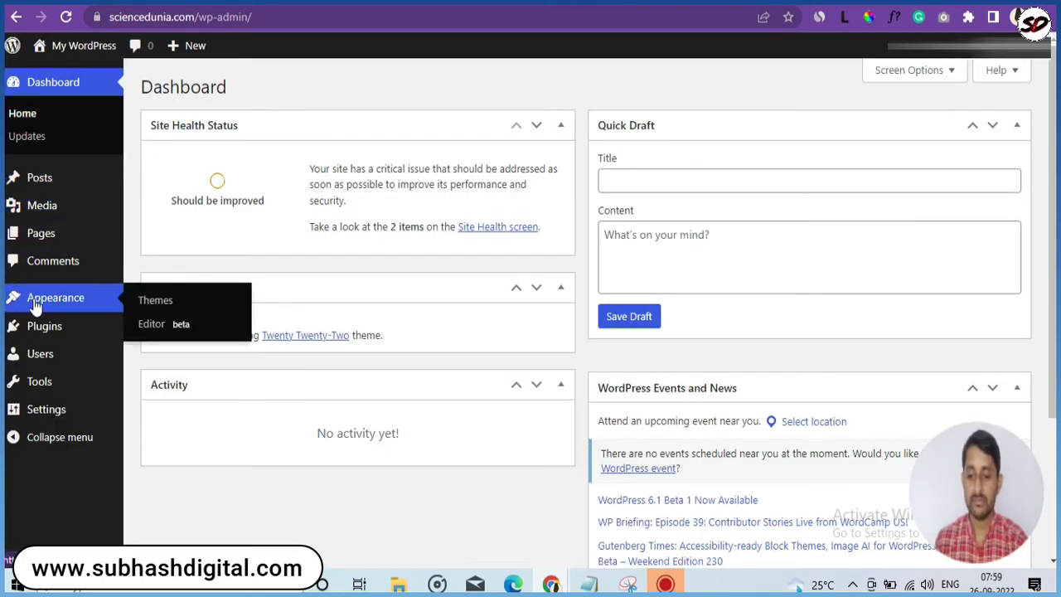
pyautogui.click(157, 304)
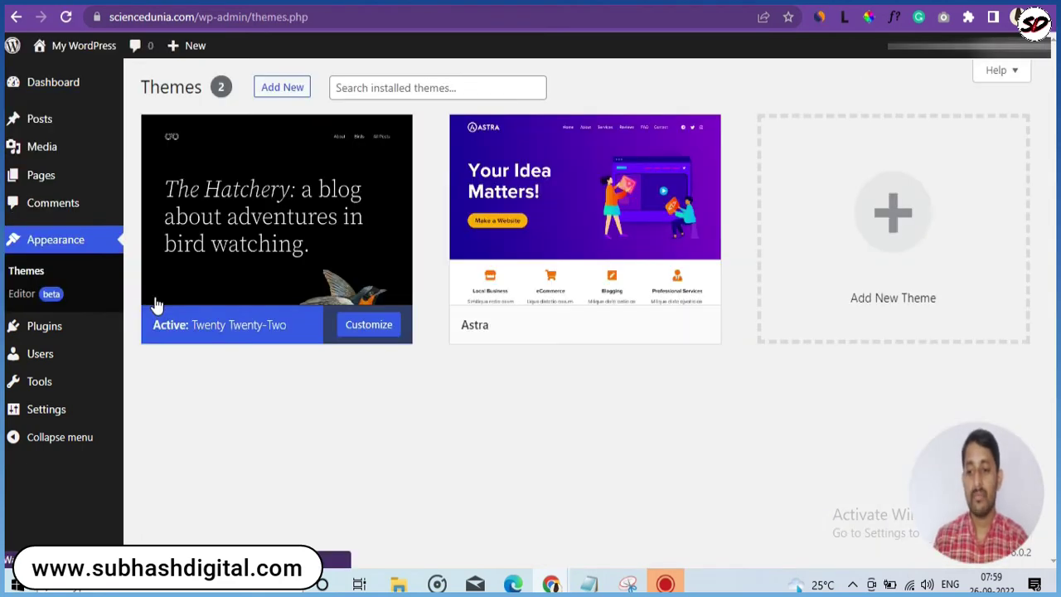
pyautogui.click(281, 89)
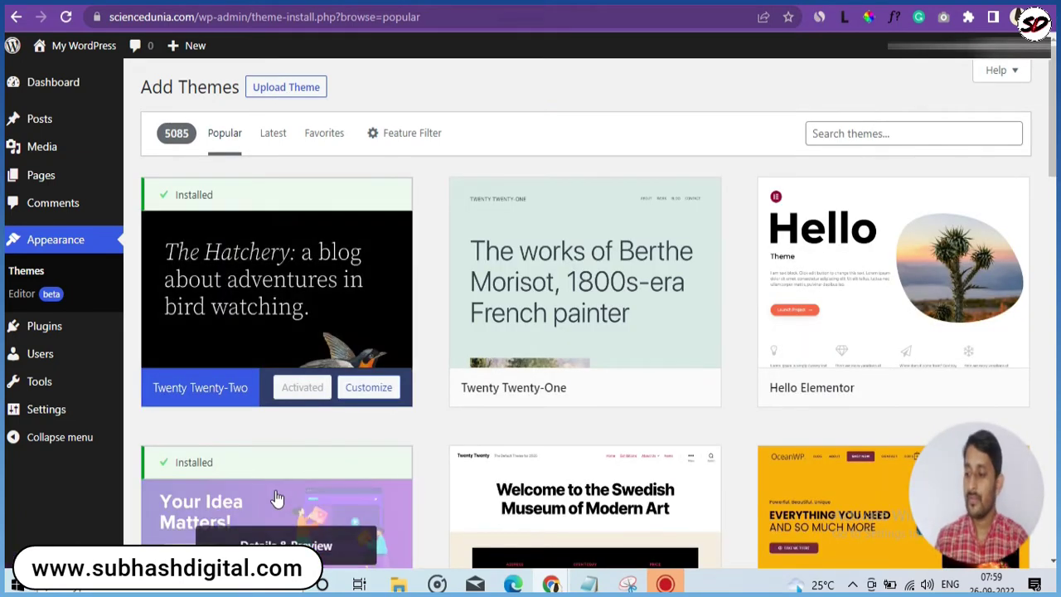
pyautogui.scroll(-3, 833, 209)
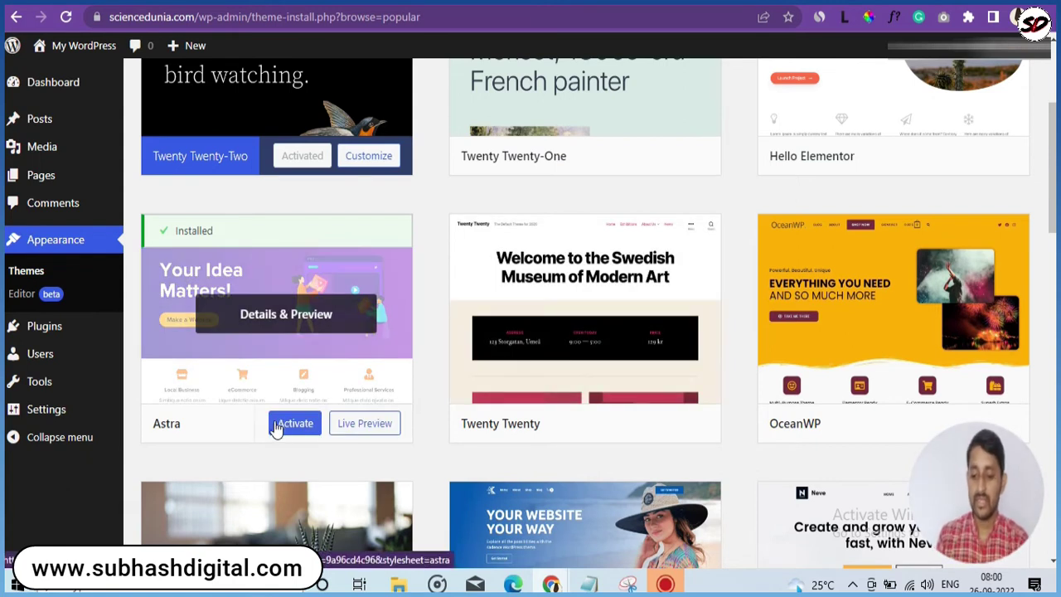
pyautogui.click(284, 428)
# - Reload the site's front page, examine its header and footer under the new theme, and return to the theme management page
pyautogui.click(272, 134)
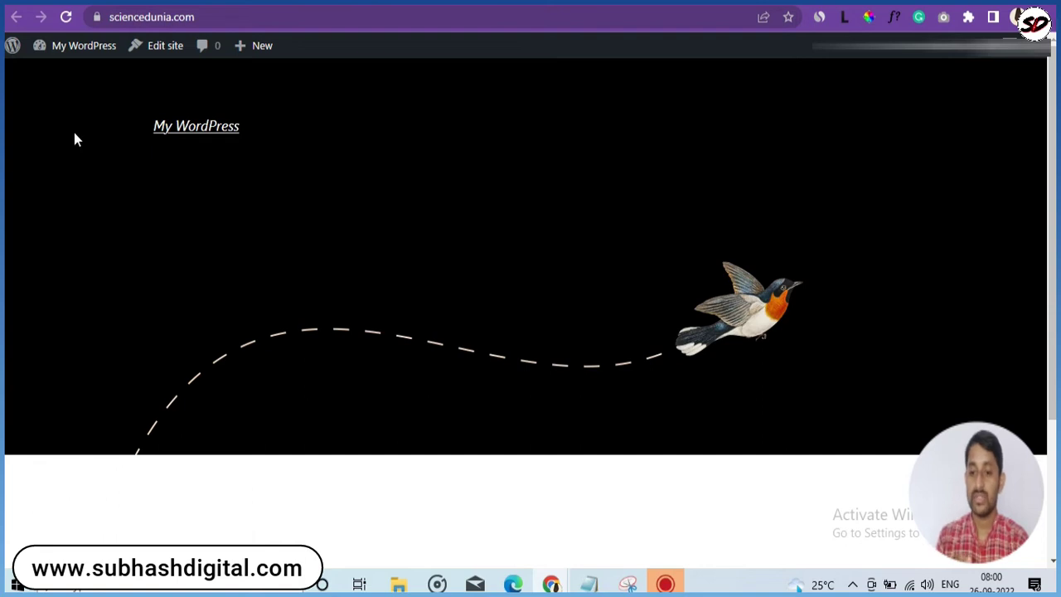
pyautogui.click(63, 23)
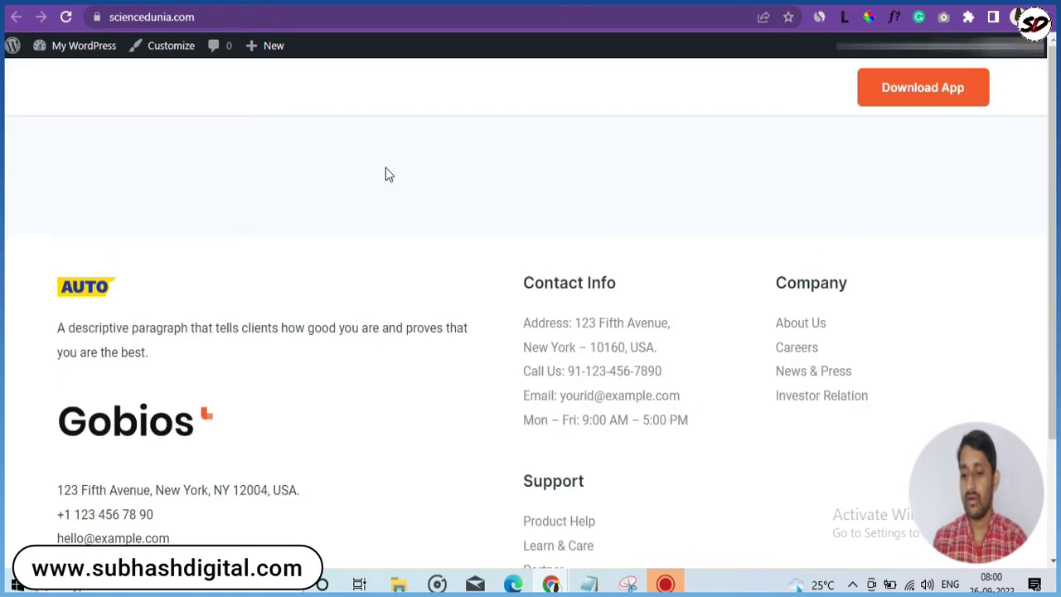
pyautogui.moveTo(1051, 386); pyautogui.dragTo(1049, 502)
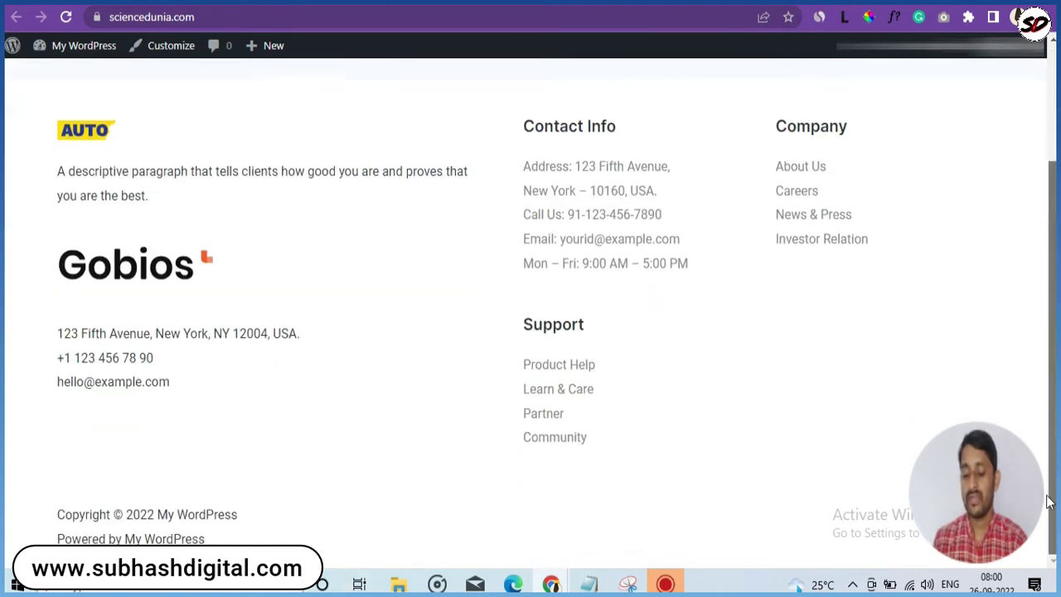
pyautogui.scroll(2, 1049, 502)
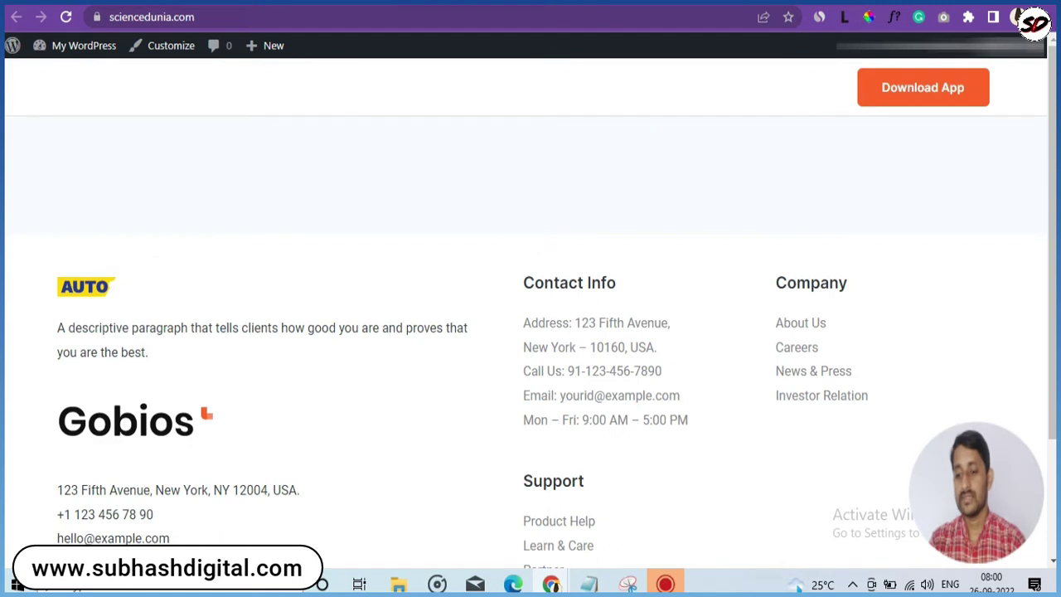
pyautogui.hotkey('ctrl', 'shift', 'Tab')
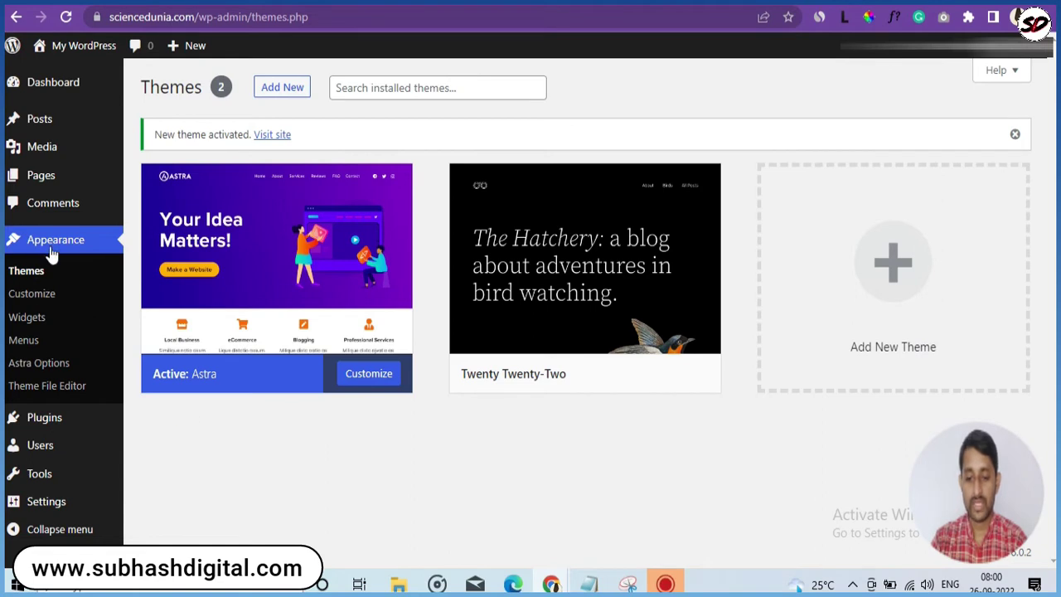
# - Open Astra Options and examine the Header/Footer Builder and Starter Templates sections
pyautogui.click(36, 365)
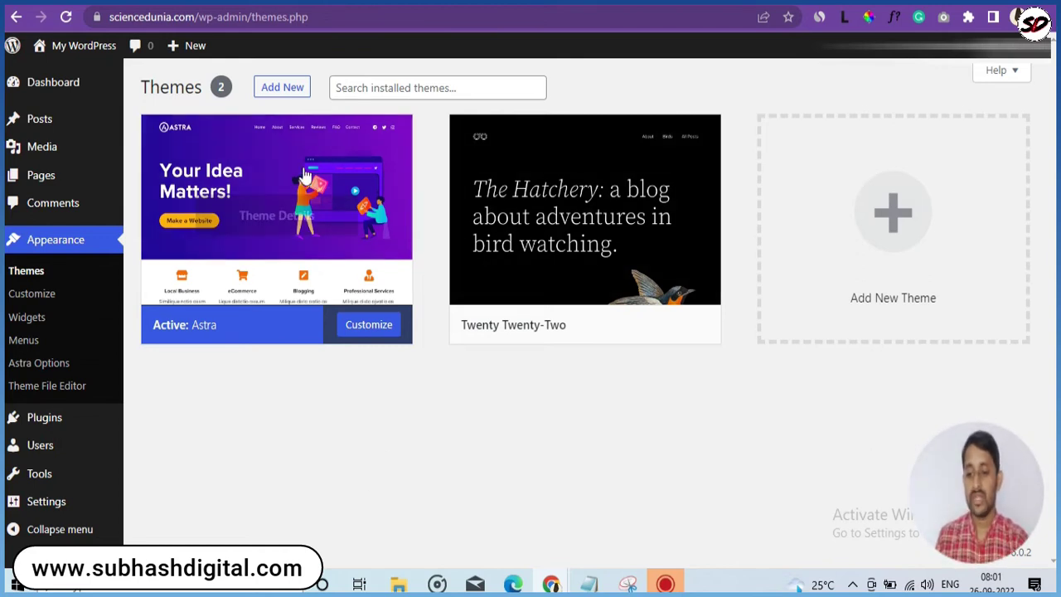
pyautogui.click(37, 365)
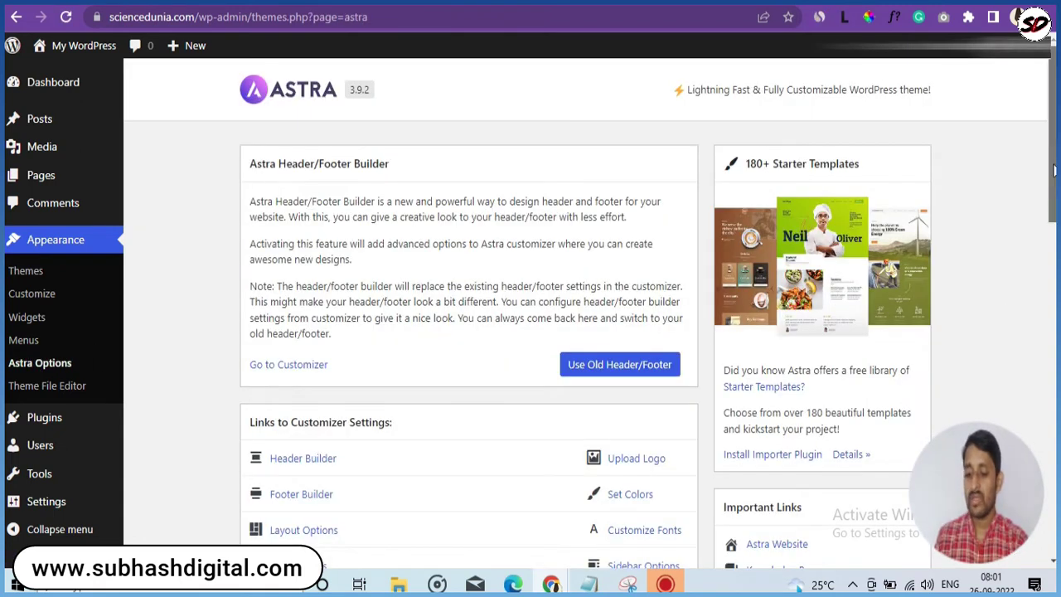
pyautogui.scroll(-2, 1055, 205)
pyautogui.scroll(3, 1054, 206)
pyautogui.scroll(-1, 1055, 176)
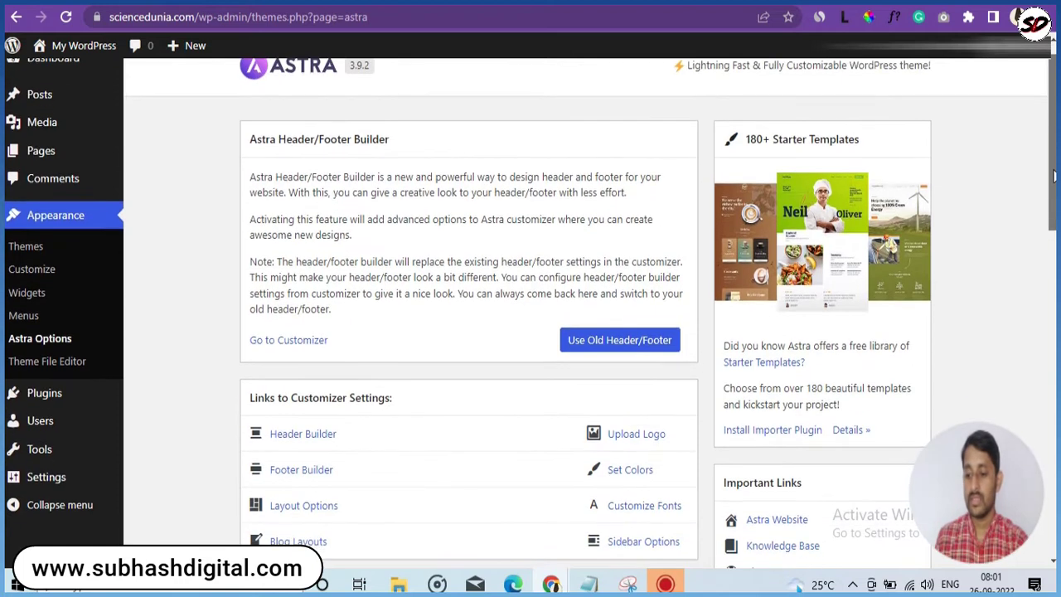
pyautogui.scroll(1, 1054, 176)
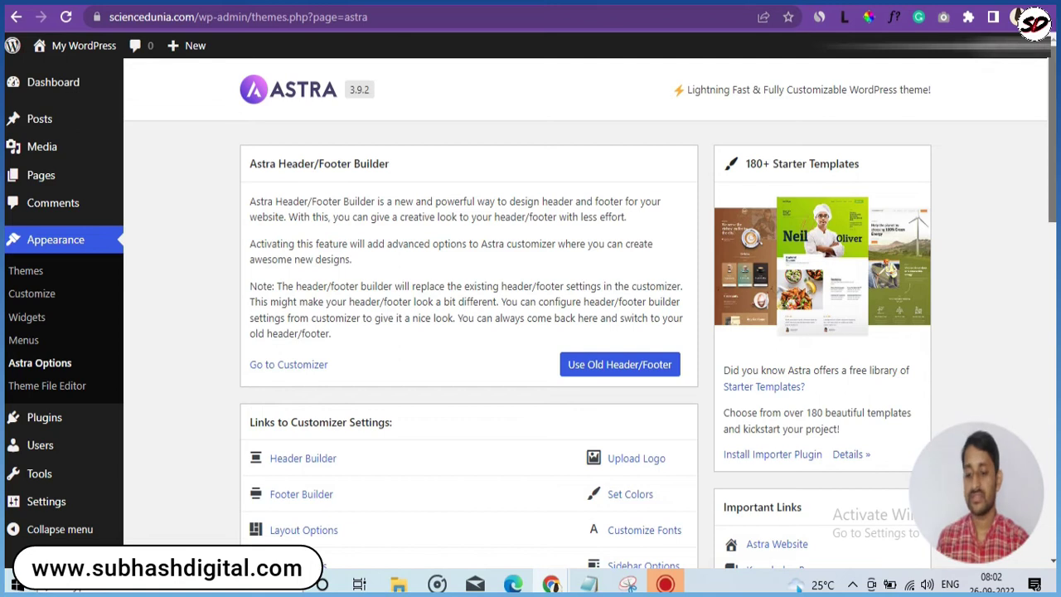
pyautogui.scroll(-1, 1053, 133)
pyautogui.scroll(1, 1053, 133)
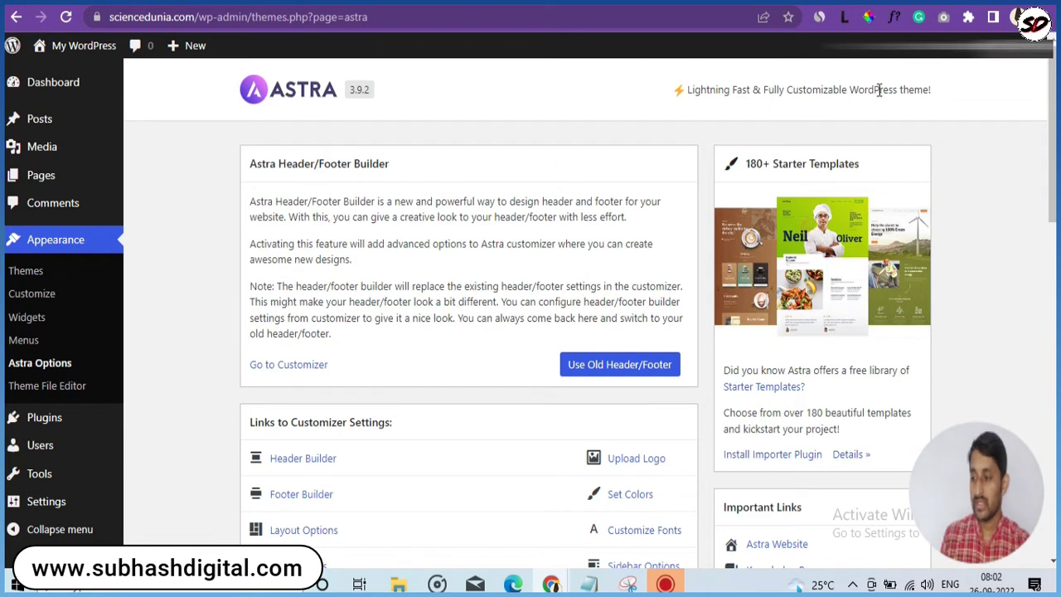
pyautogui.scroll(-1, 580, 249)
pyautogui.scroll(1, 332, 166)
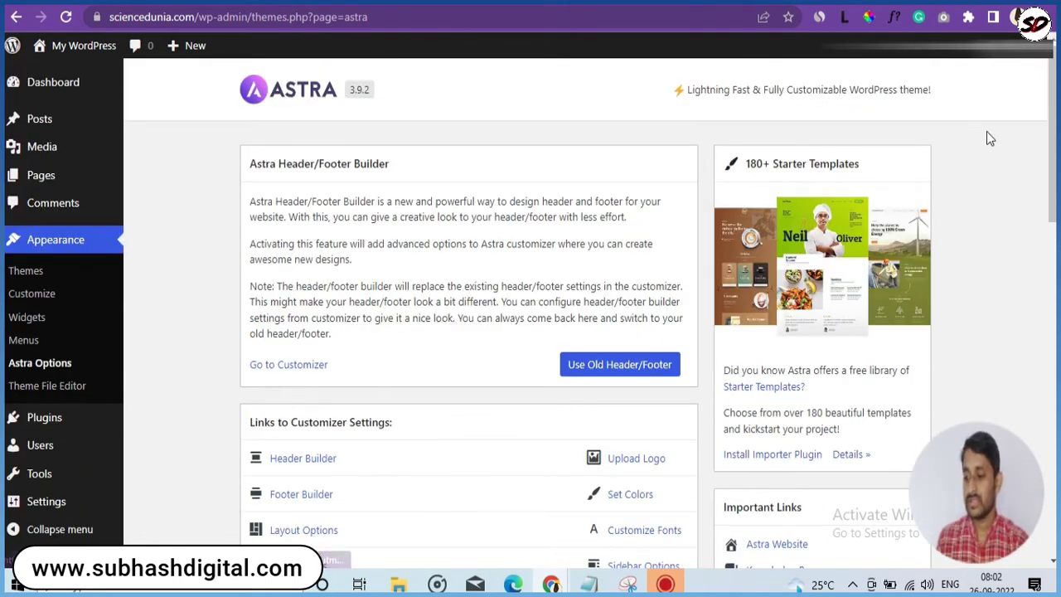
# - Examine the customizer setting links, the Astra Pro options and the free plugins offered for Astra
pyautogui.scroll(-4, 1051, 166)
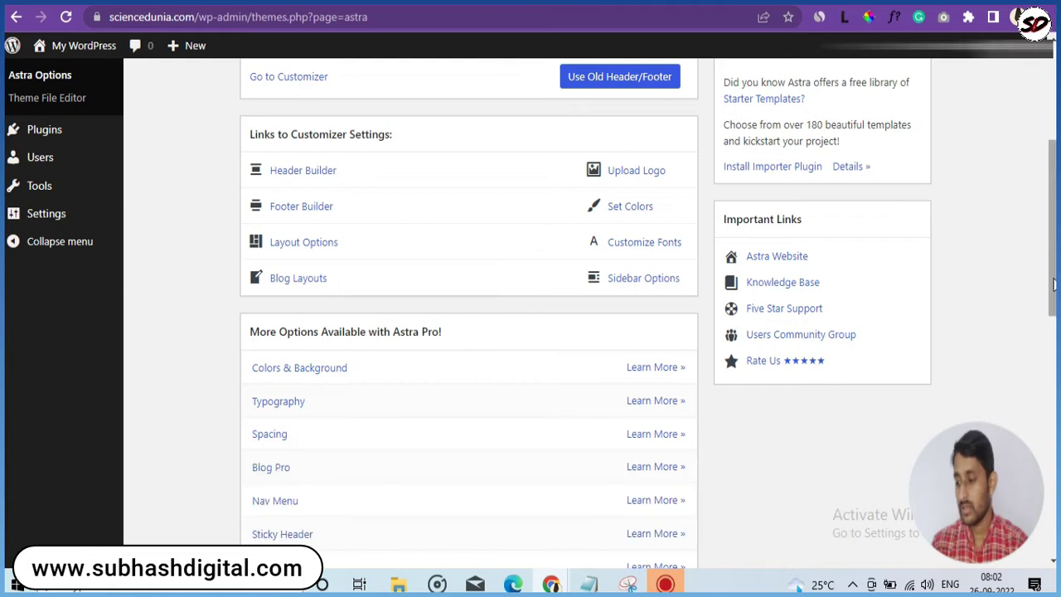
pyautogui.scroll(-2, 937, 270)
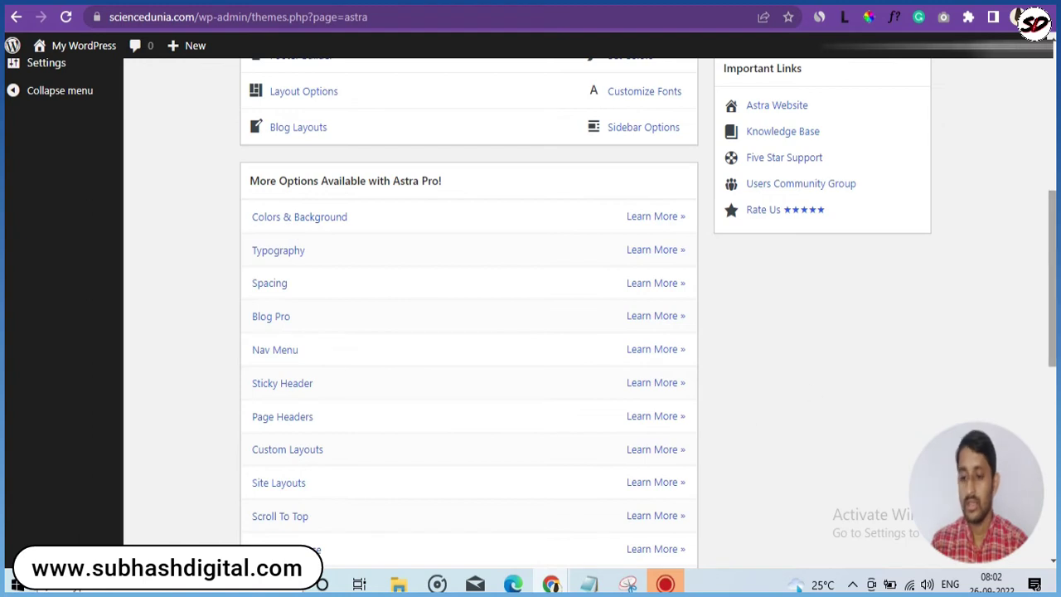
pyautogui.scroll(-6, 1053, 274)
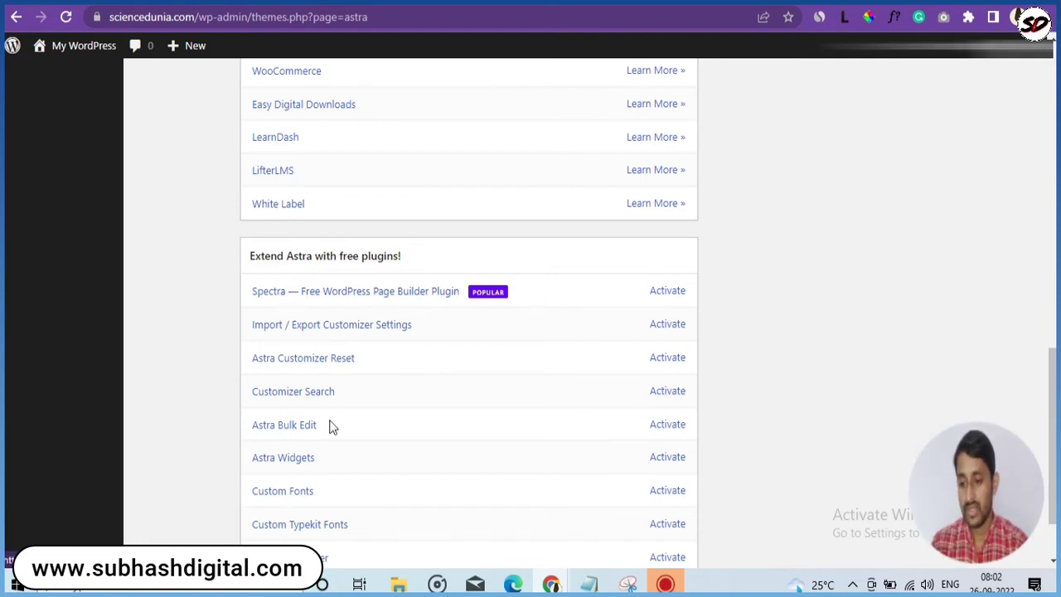
pyautogui.scroll(-2, 1053, 431)
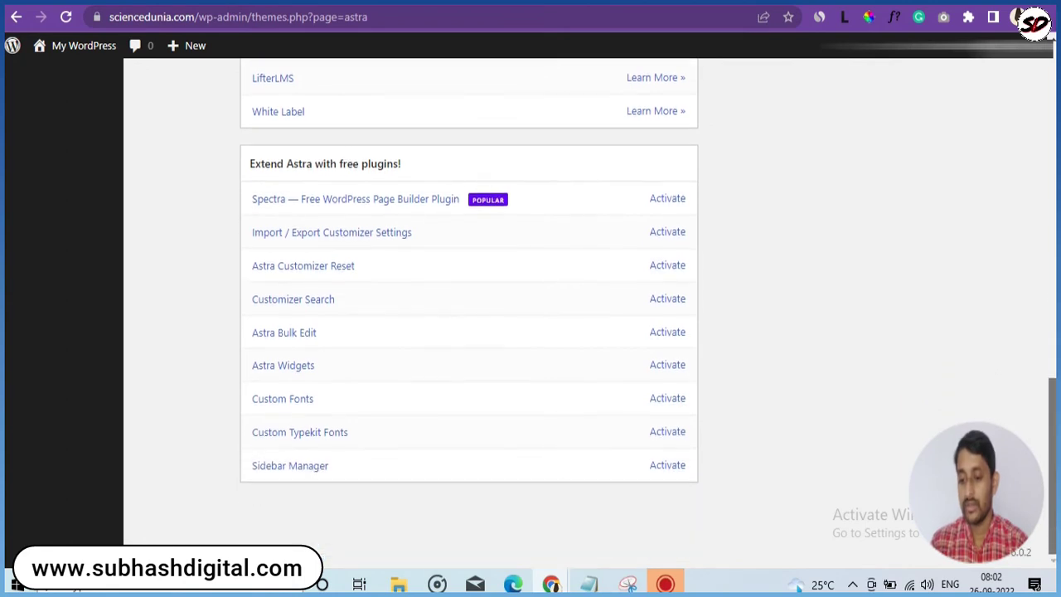
pyautogui.moveTo(1051, 423); pyautogui.dragTo(1049, 159)
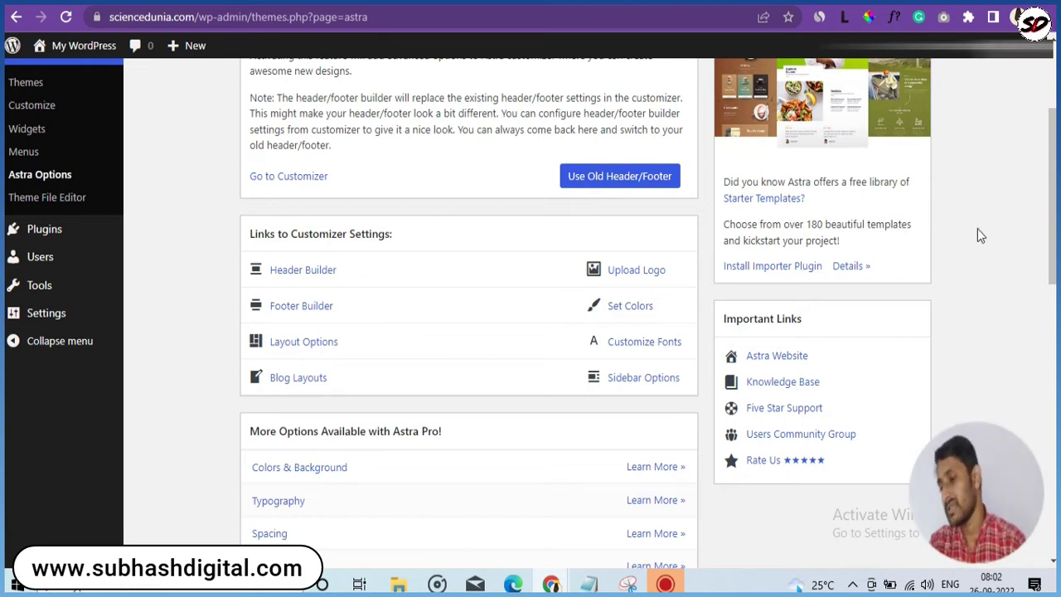
# - Install the starter templates importer plugin and switch from the Astra pricing page back to the WordPress window
pyautogui.click(782, 269)
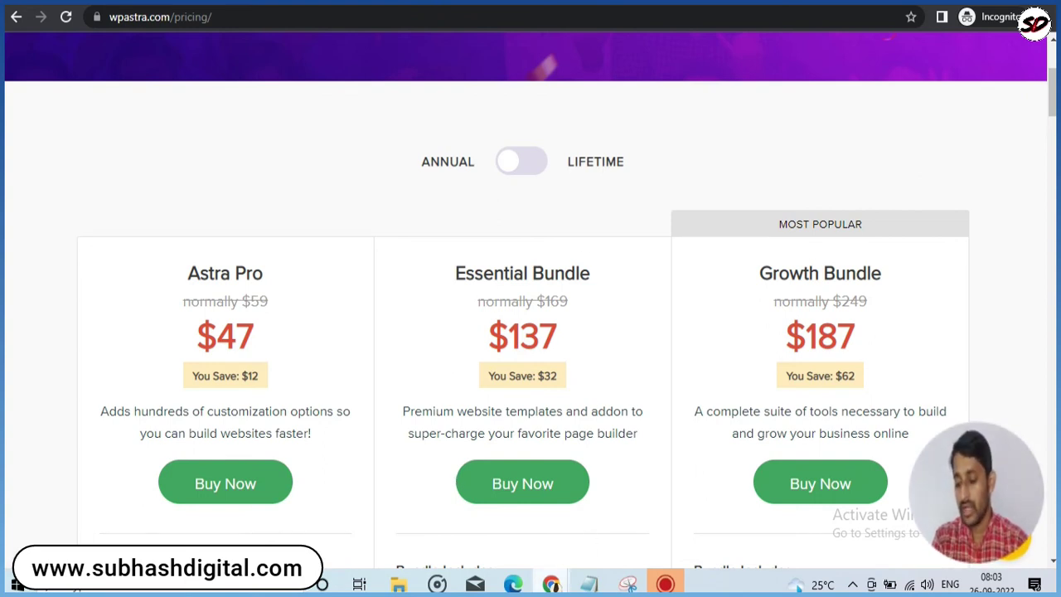
pyautogui.moveTo(551, 585)
pyautogui.click(456, 543)
# - Examine the Elementor starter templates gallery and the template categories, such as Business, Personal Care and Personal Sites
pyautogui.moveTo(885, 176)
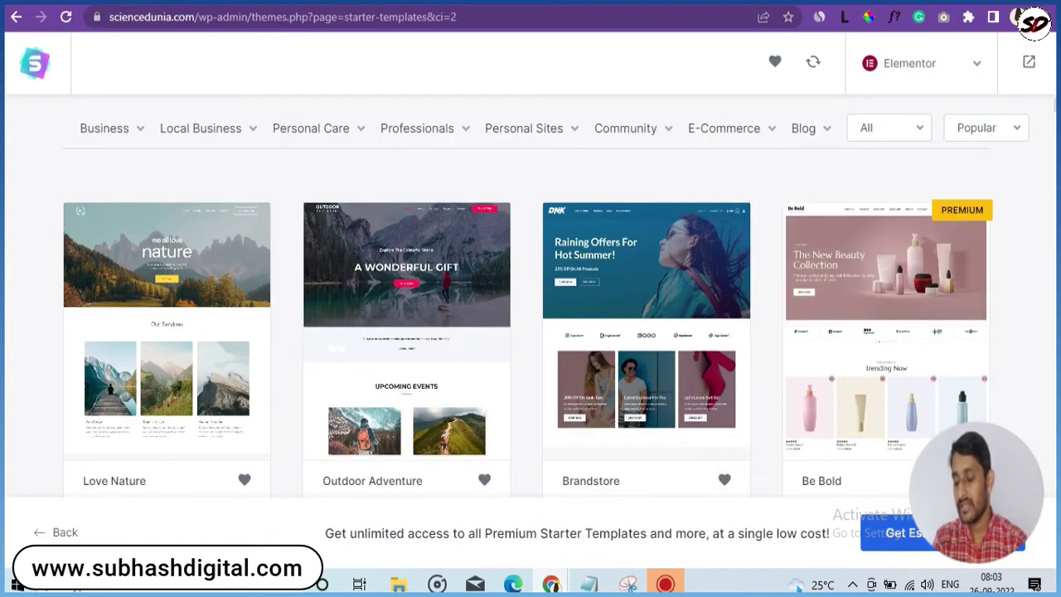
pyautogui.scroll(2, 531, 331)
pyautogui.scroll(-4, 530, 331)
pyautogui.scroll(4, 530, 332)
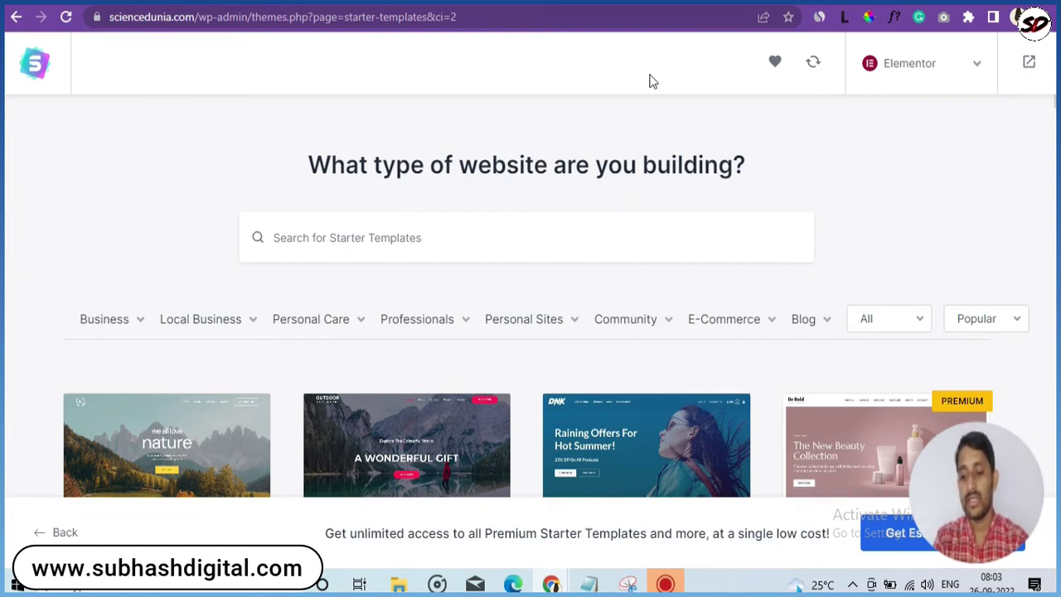
pyautogui.moveTo(131, 337)
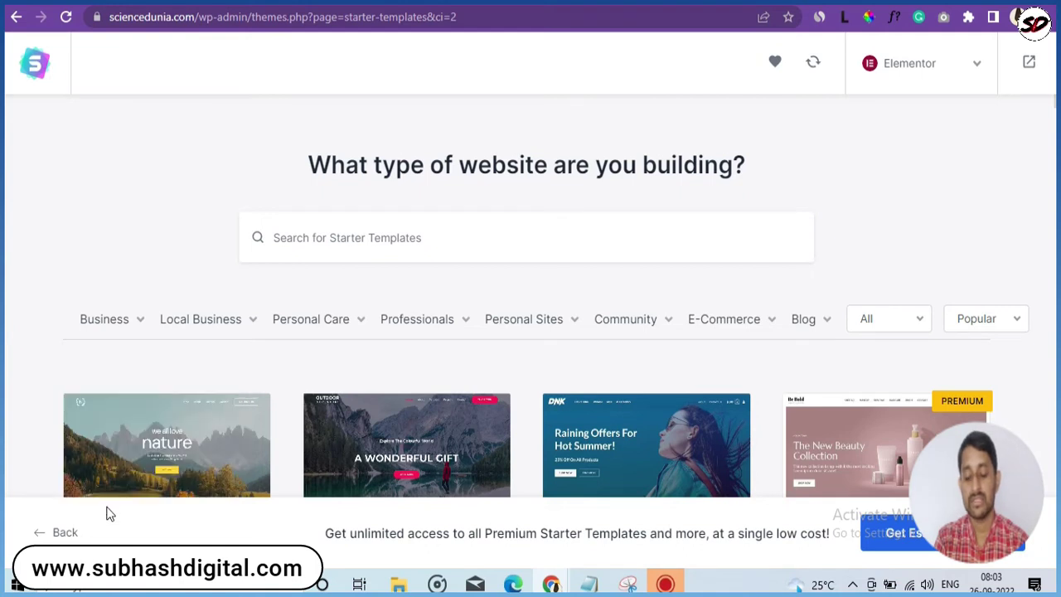
pyautogui.moveTo(112, 320)
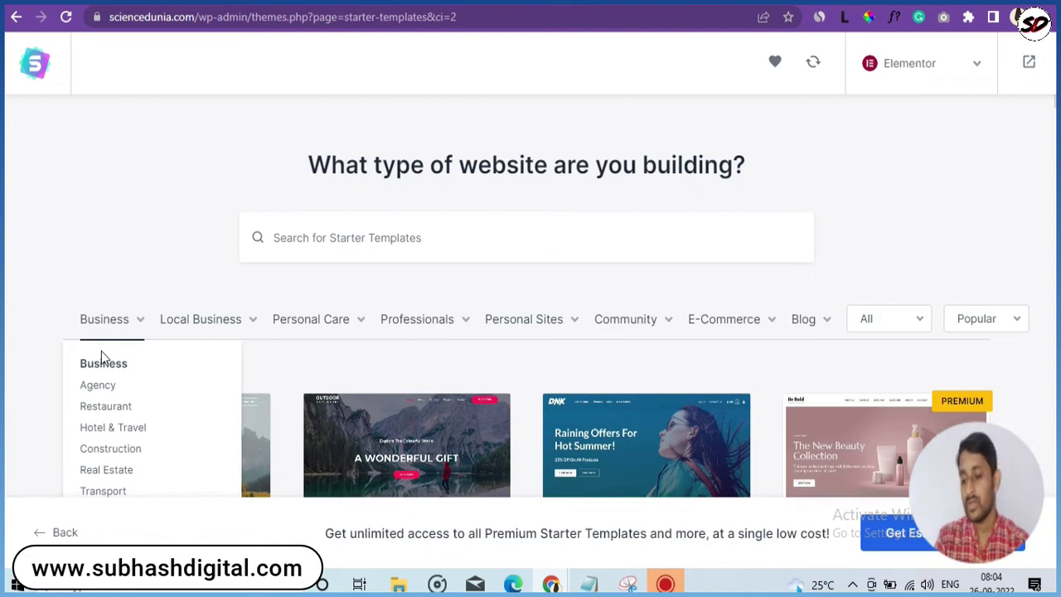
pyautogui.moveTo(218, 334)
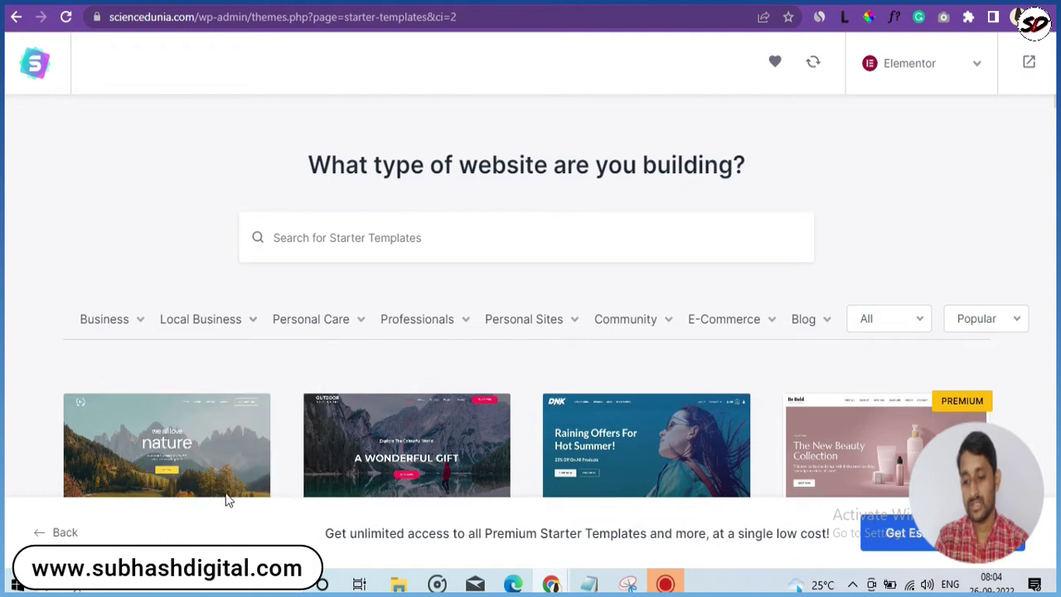
pyautogui.moveTo(331, 352)
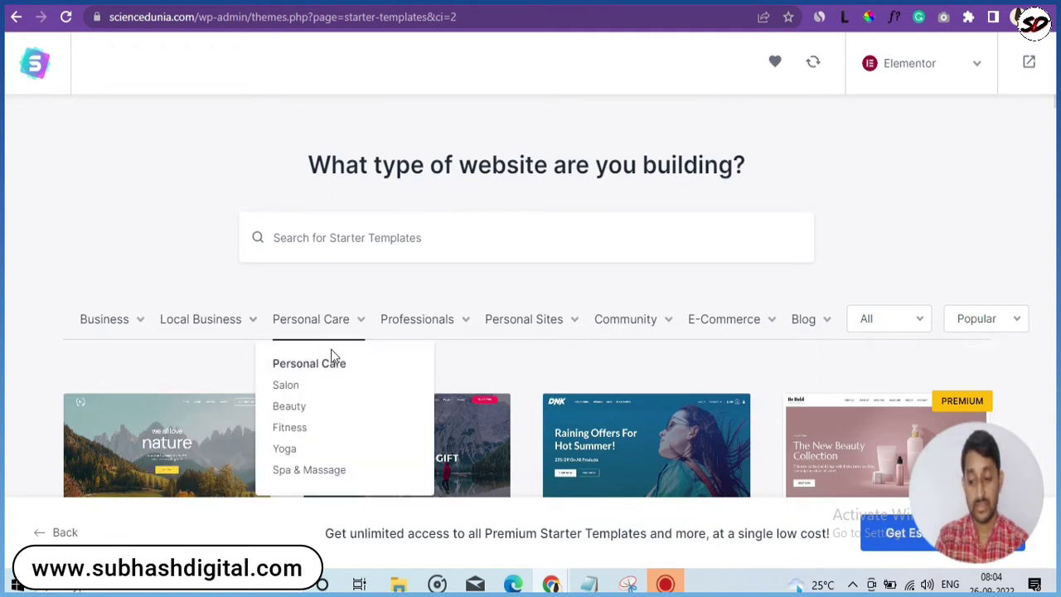
pyautogui.moveTo(507, 324)
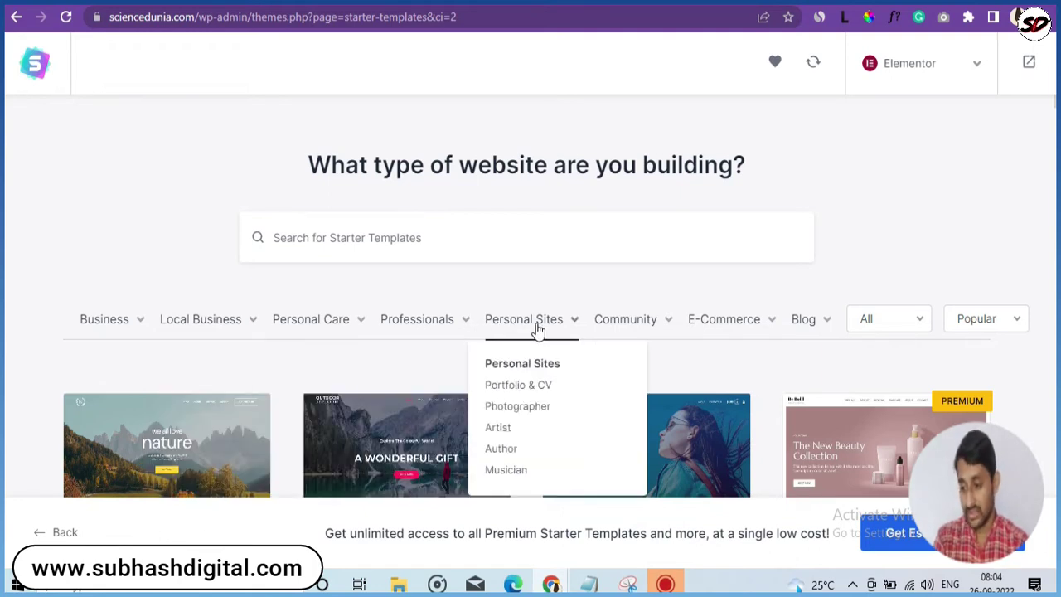
pyautogui.moveTo(810, 331)
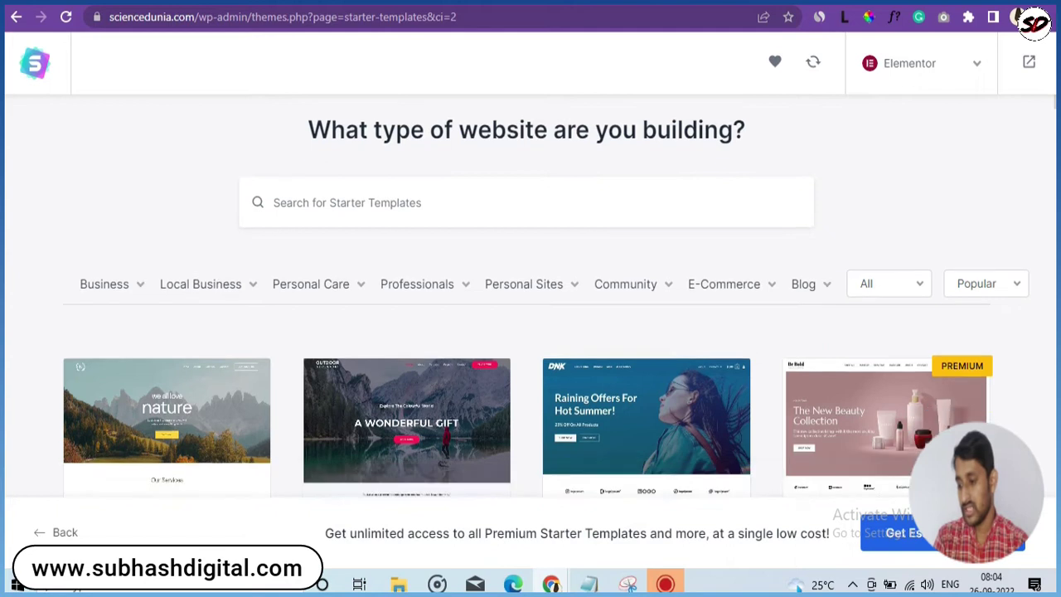
pyautogui.scroll(-2, 531, 332)
pyautogui.moveTo(797, 173)
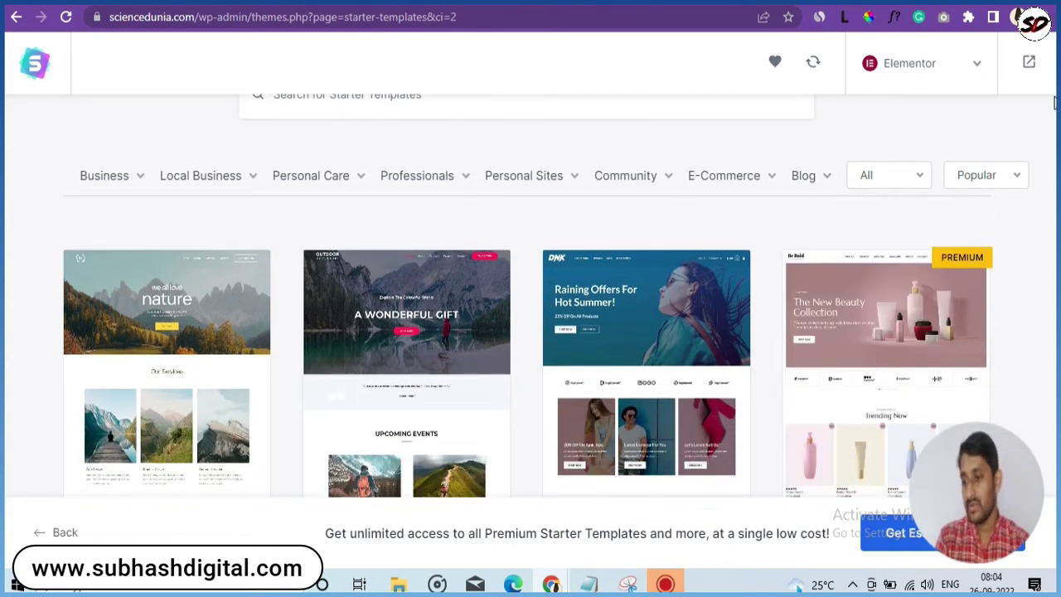
pyautogui.scroll(2, 531, 332)
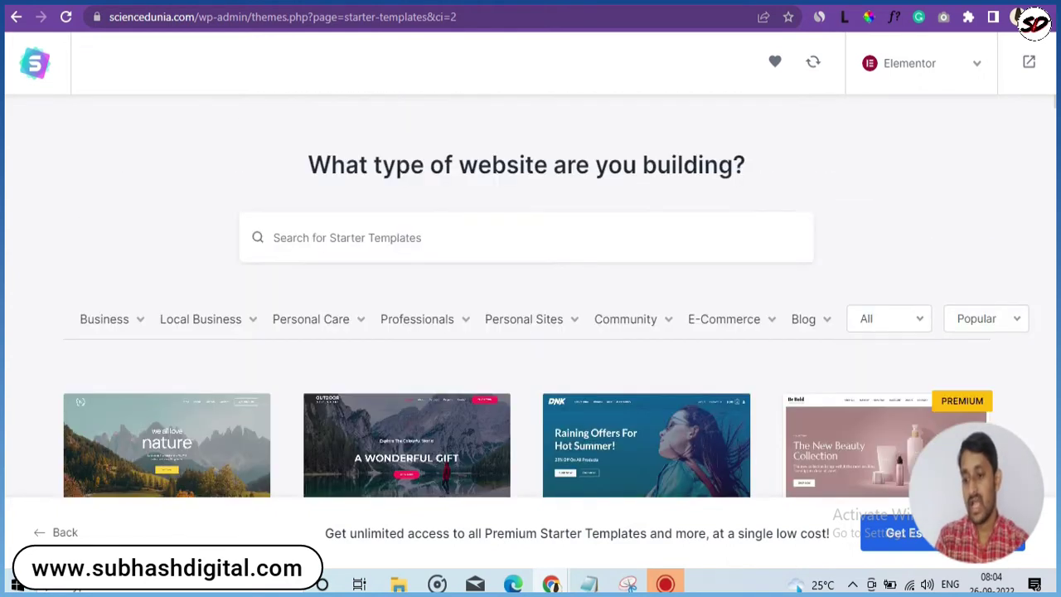
# - Search the starter templates for "blogs" and look through the other suggested templates
pyautogui.click(309, 225)
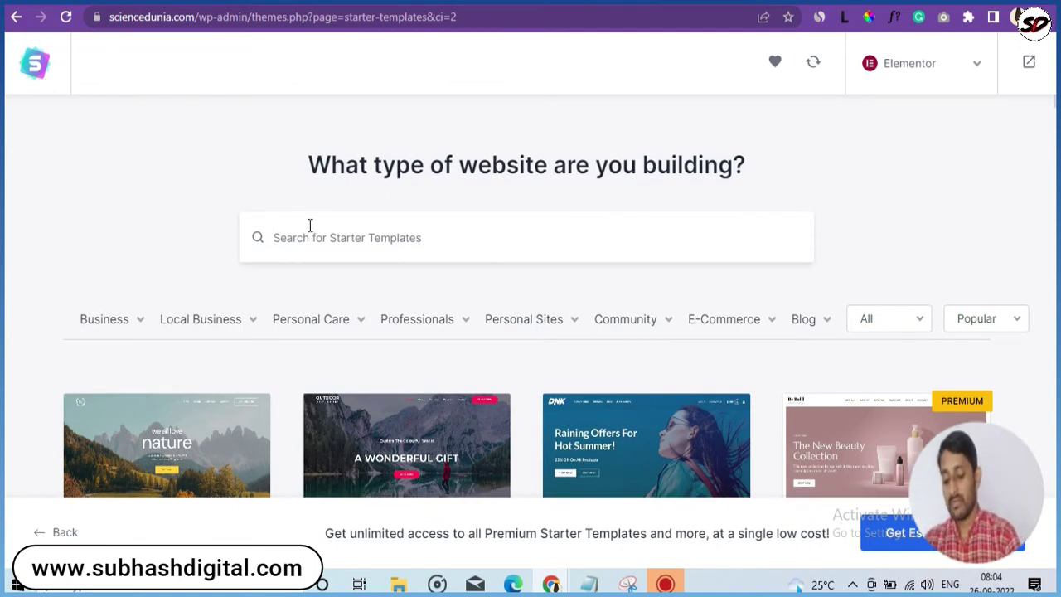
pyautogui.write('blog')
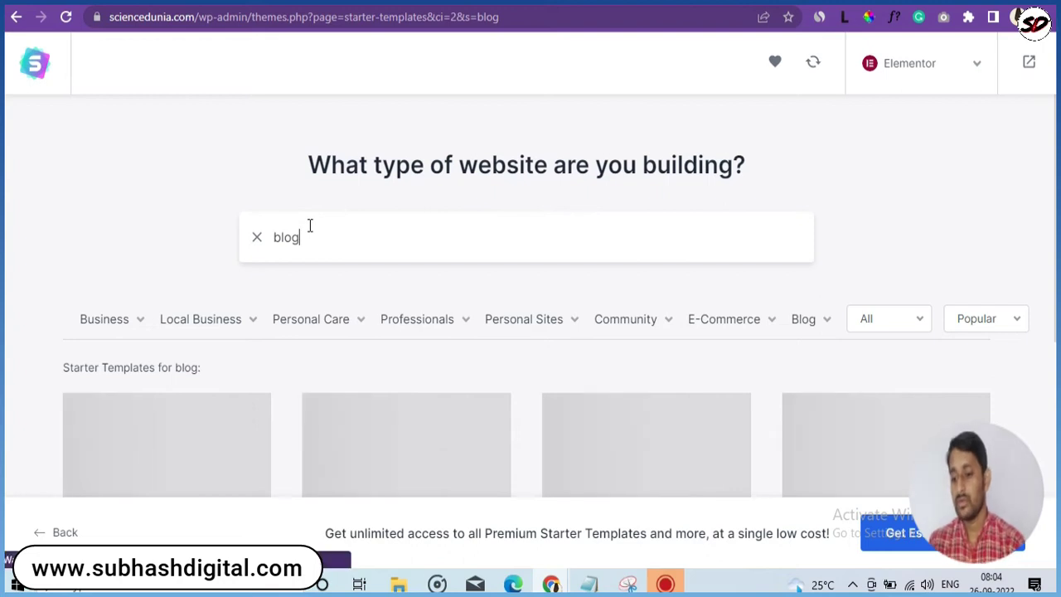
pyautogui.write('s')
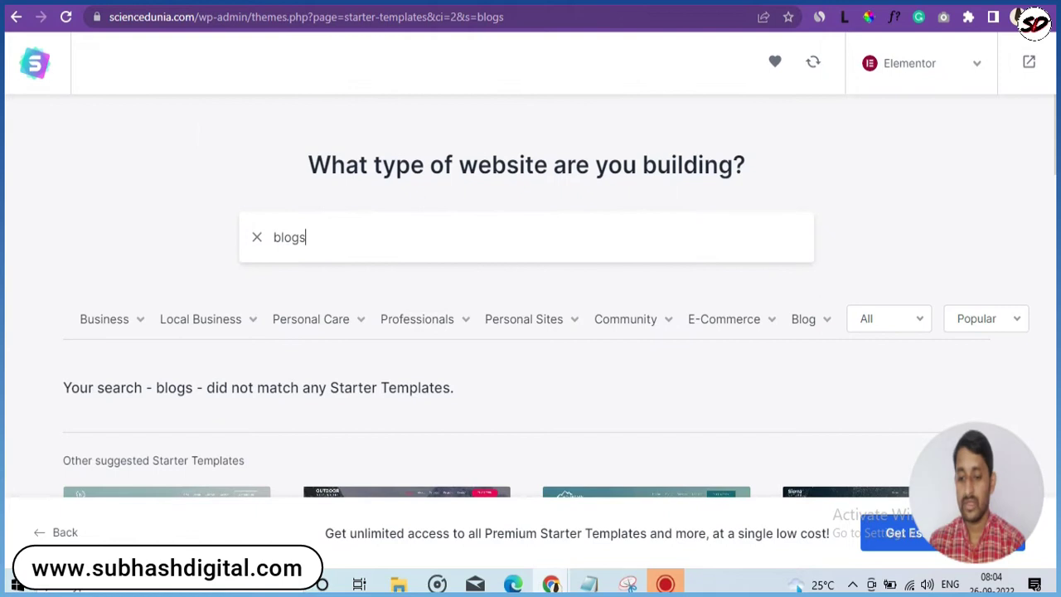
pyautogui.scroll(-5, 530, 331)
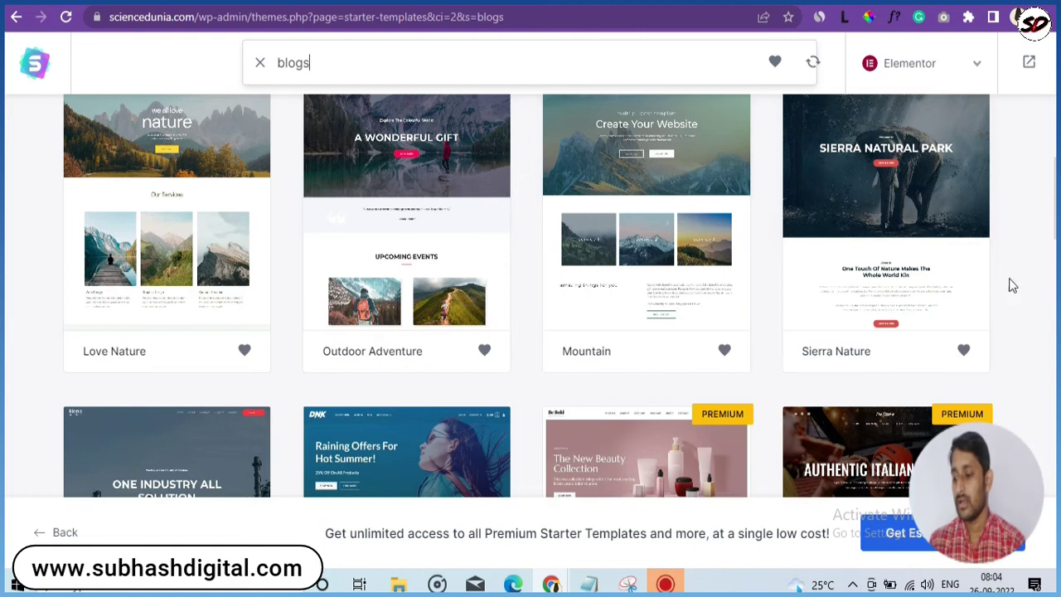
pyautogui.scroll(1, 526, 295)
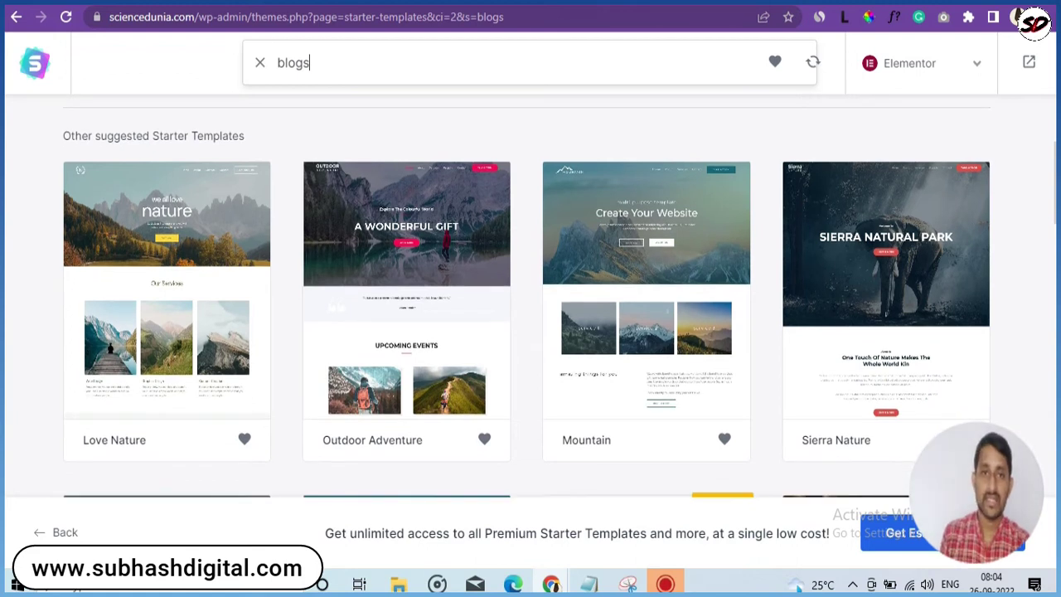
pyautogui.scroll(-1, 998, 191)
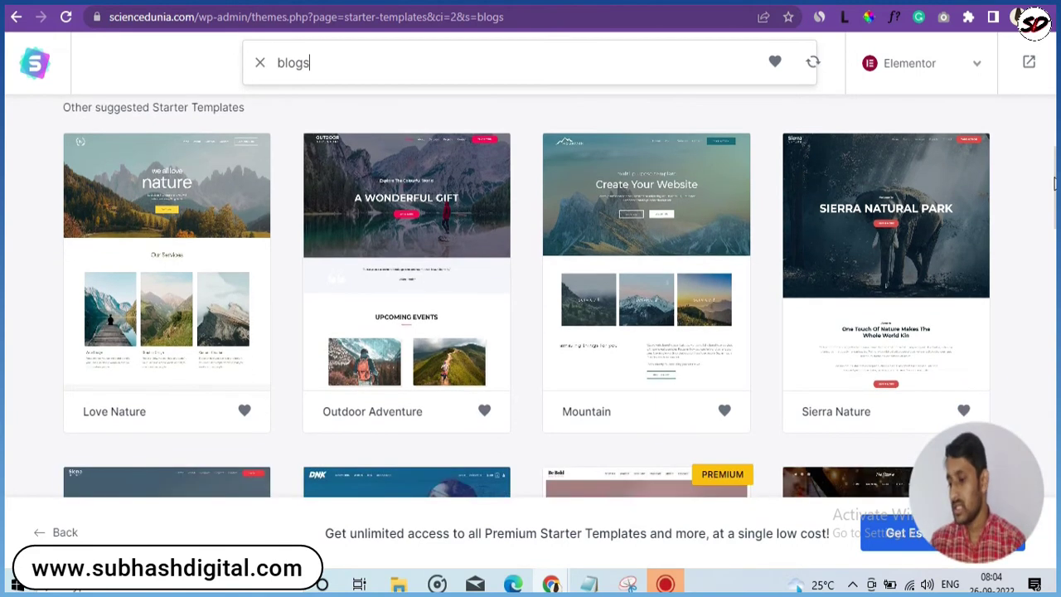
pyautogui.scroll(1, 999, 190)
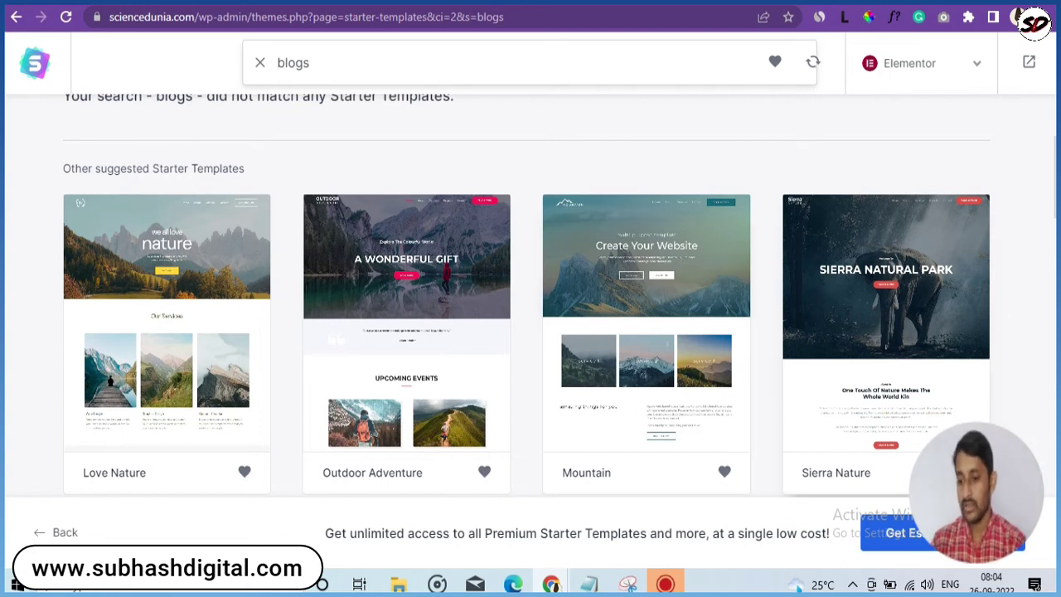
pyautogui.scroll(-1, 630, 290)
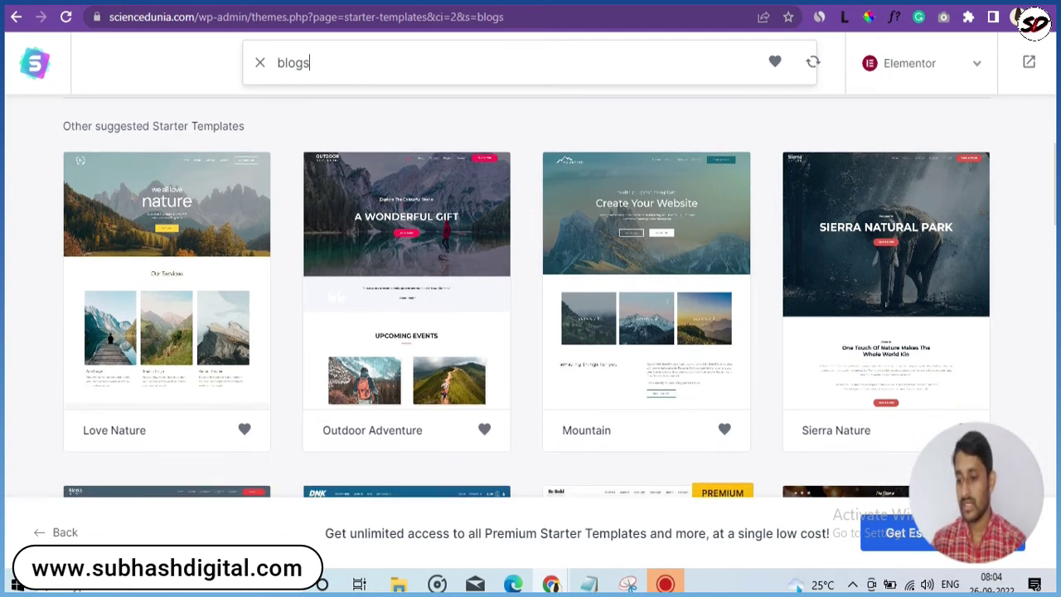
# - Choose the Mountain template and view its home page in a full-width preview with the customization sidebar collapsed
pyautogui.click(627, 266)
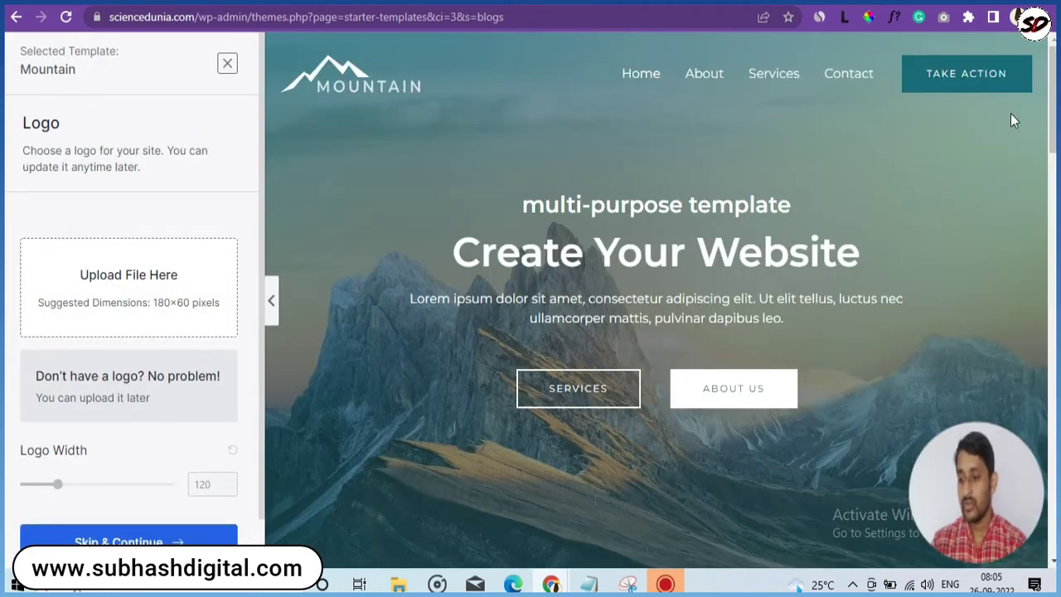
pyautogui.scroll(-15, 655, 298)
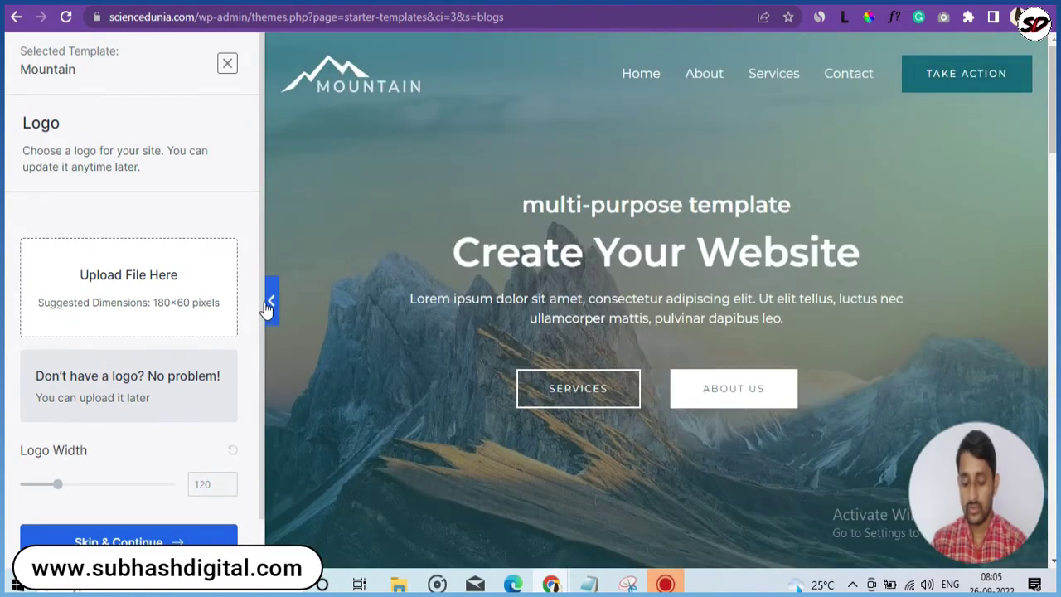
pyautogui.click(272, 303)
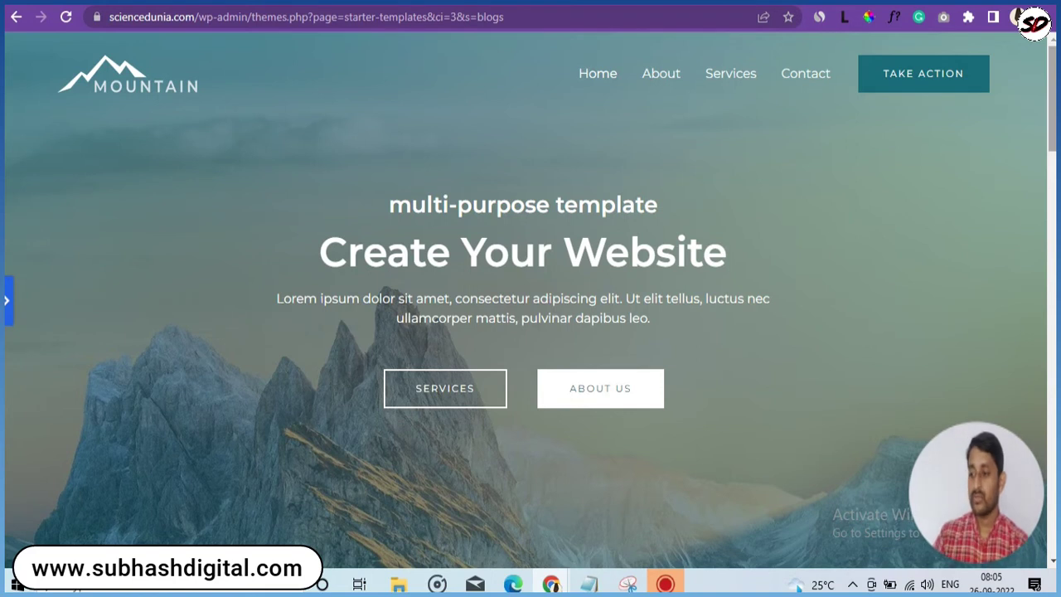
pyautogui.moveTo(1053, 103); pyautogui.dragTo(1053, 50)
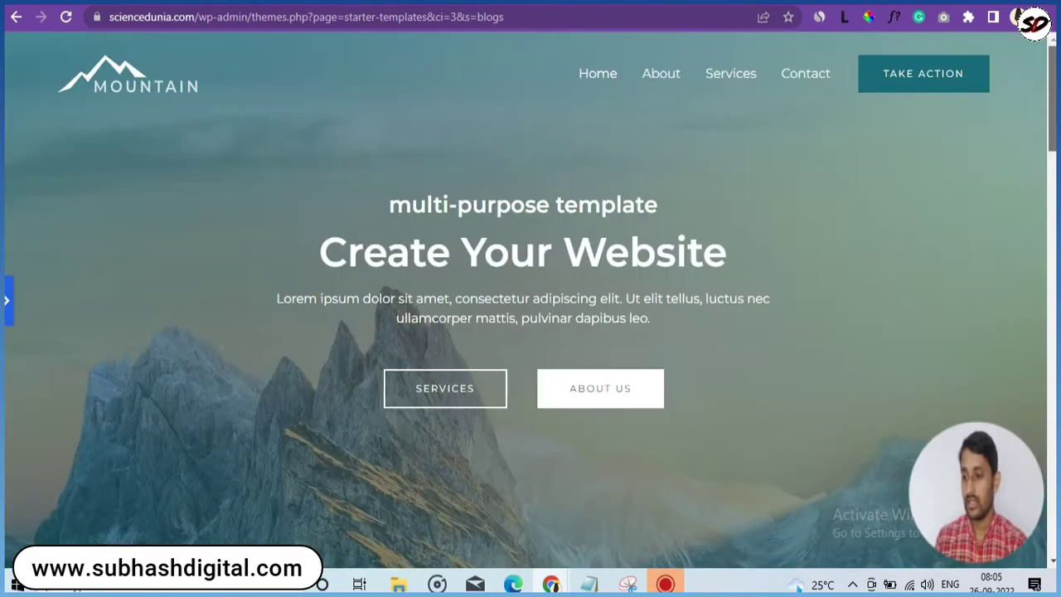
# - Open the About page in the Mountain template preview and examine its content
pyautogui.click(661, 73)
pyautogui.moveTo(1053, 141)
pyautogui.mouseDown()
pyautogui.moveTo(1054, 456)
pyautogui.moveTo(1054, 132)
pyautogui.mouseUp()
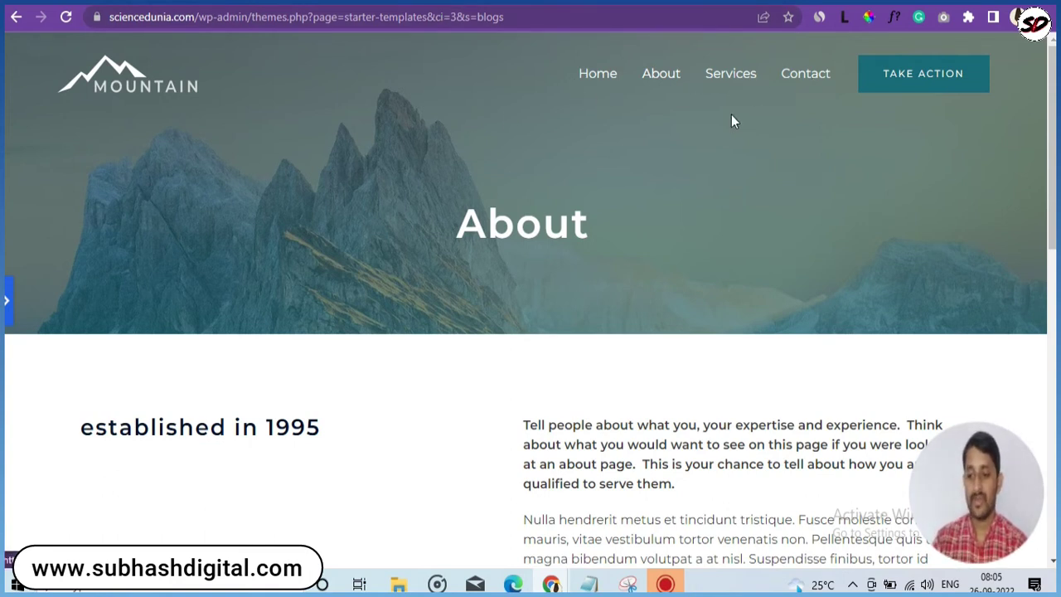
pyautogui.moveTo(1052, 166); pyautogui.dragTo(1051, 207)
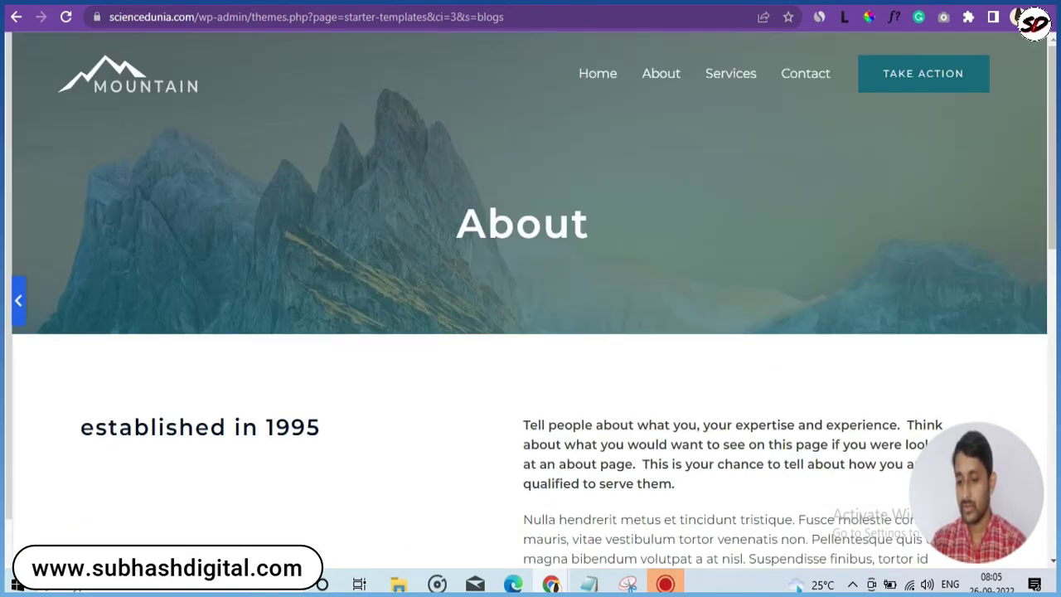
# - Bring back the customization sidebar and continue to Colors & Fonts without uploading a logo
pyautogui.click(18, 301)
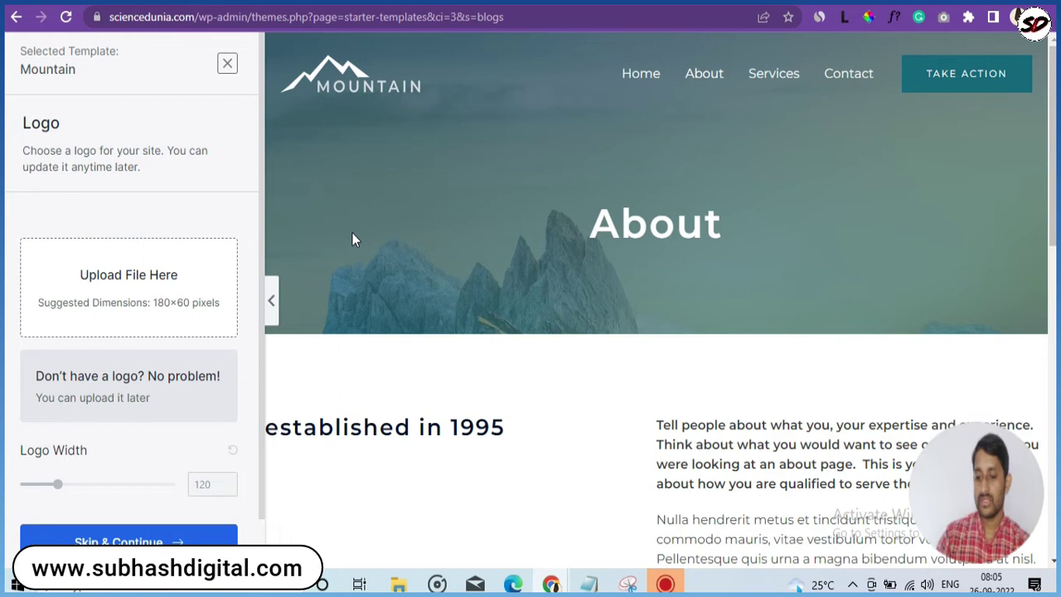
pyautogui.scroll(-1, 260, 215)
pyautogui.scroll(1, 264, 155)
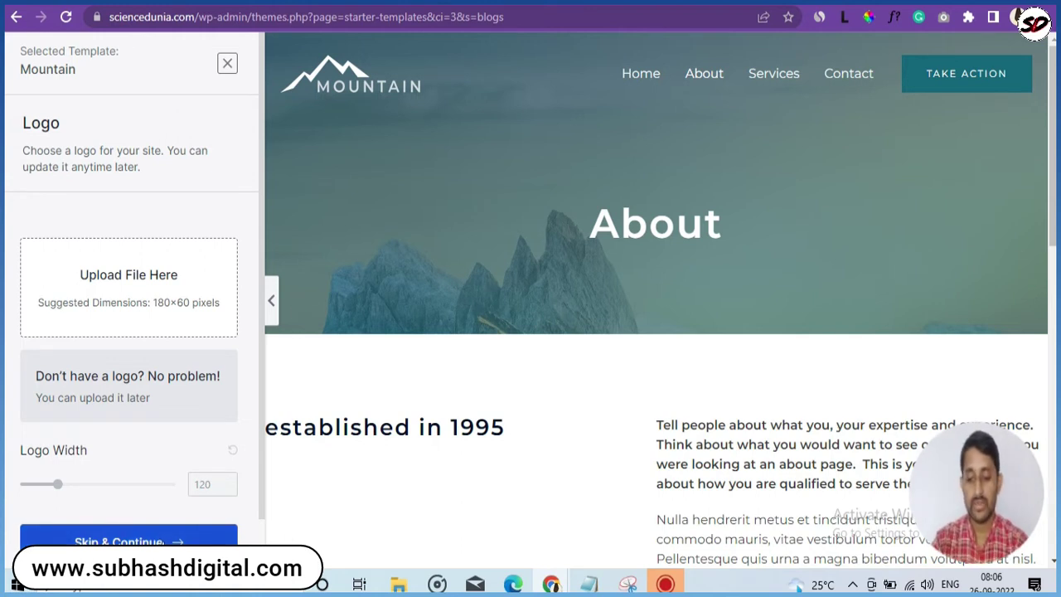
pyautogui.click(124, 541)
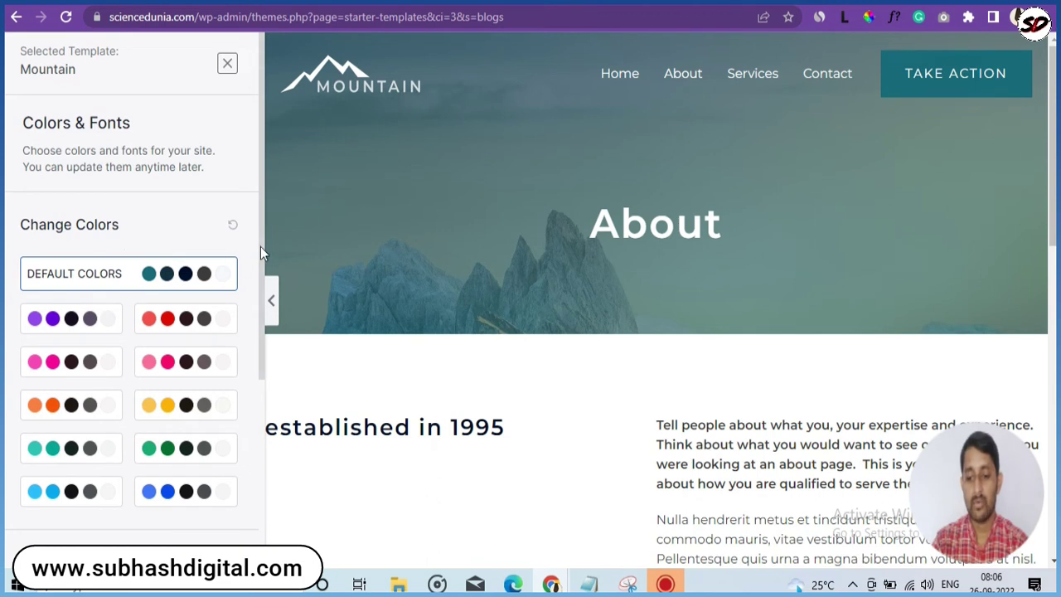
# - Try the red, pink, yellow, green and blue color palettes on the template and return to the default colors
pyautogui.scroll(-1, 258, 252)
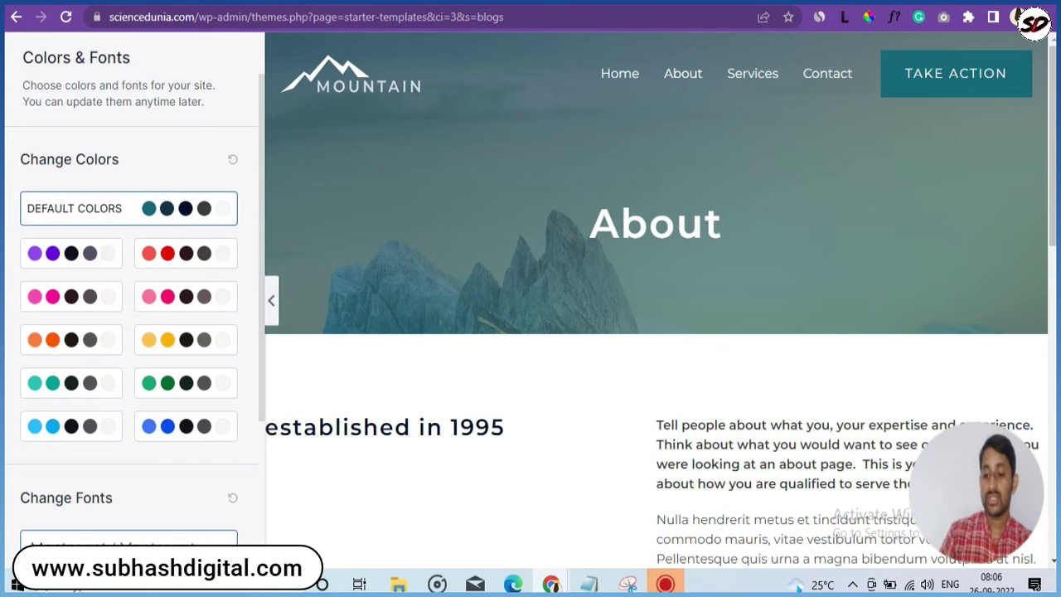
pyautogui.click(177, 253)
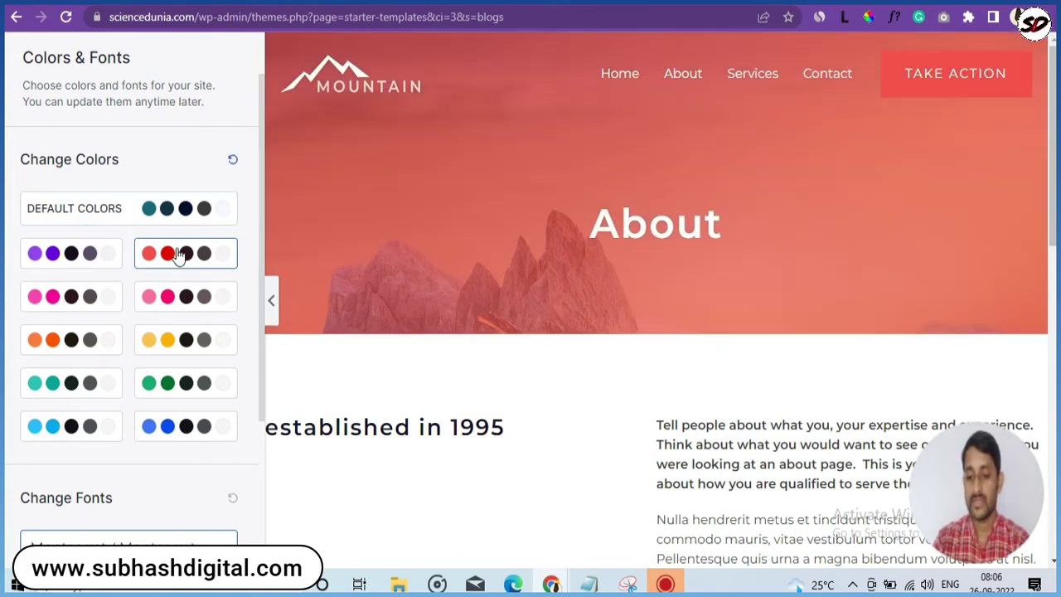
pyautogui.click(168, 298)
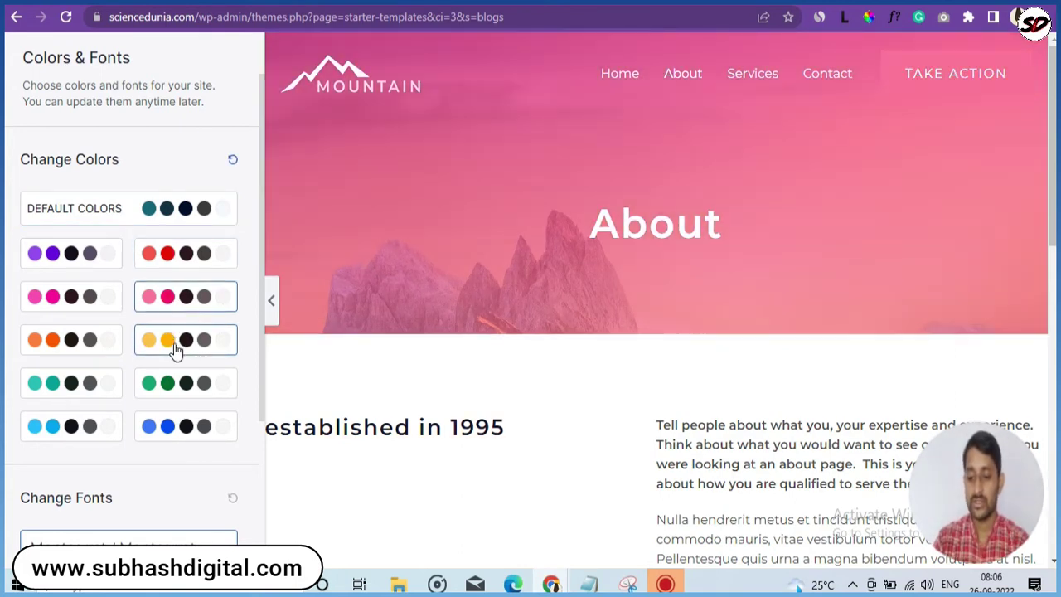
pyautogui.click(170, 342)
pyautogui.click(168, 384)
pyautogui.click(167, 423)
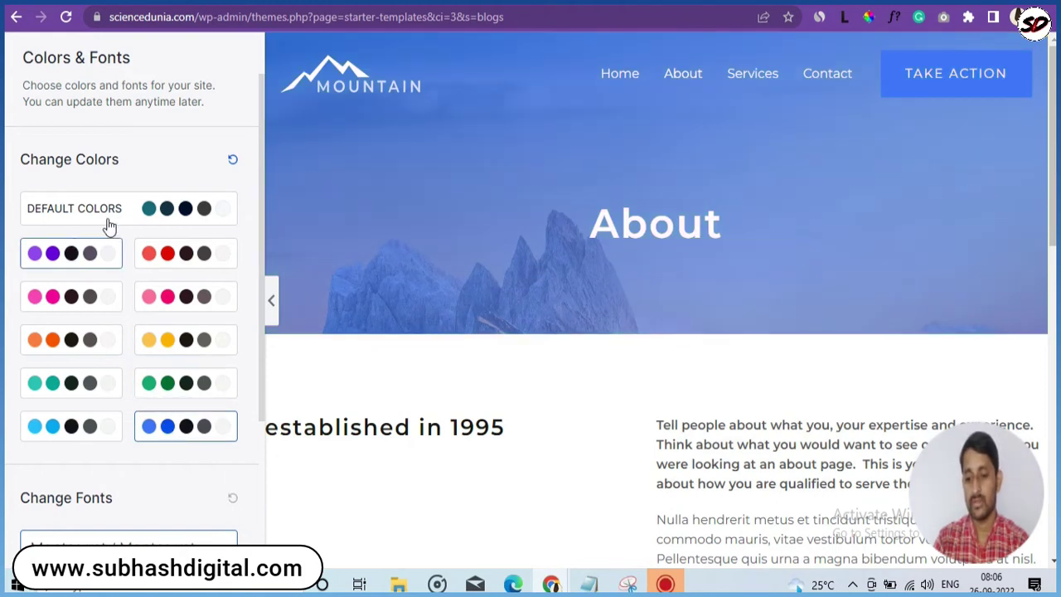
pyautogui.click(67, 212)
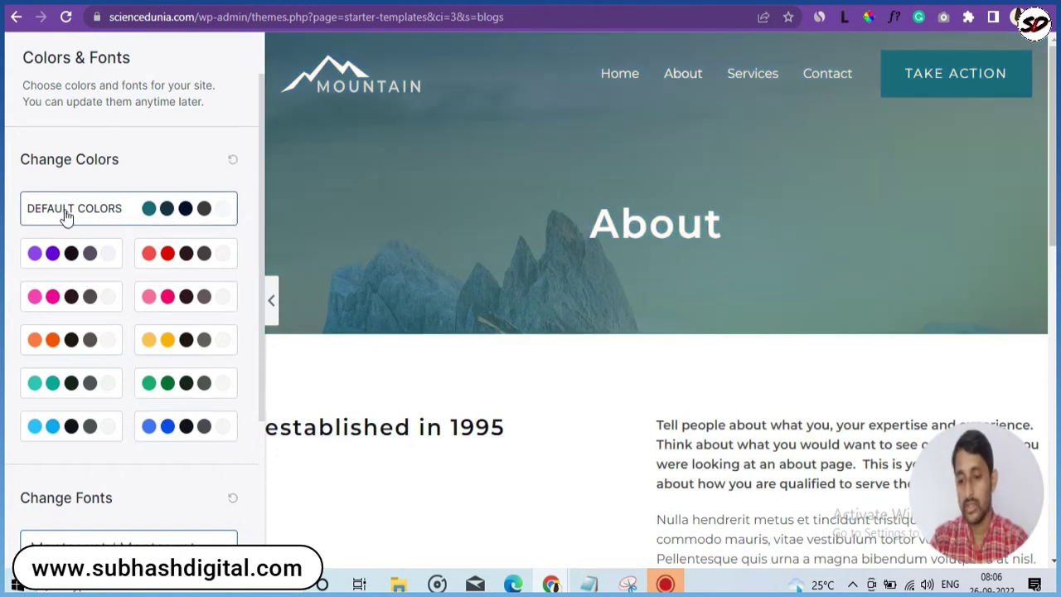
# - Compare several font pairings, apply the first one with serif headings, and continue to the final import form
pyautogui.moveTo(262, 262); pyautogui.dragTo(258, 440)
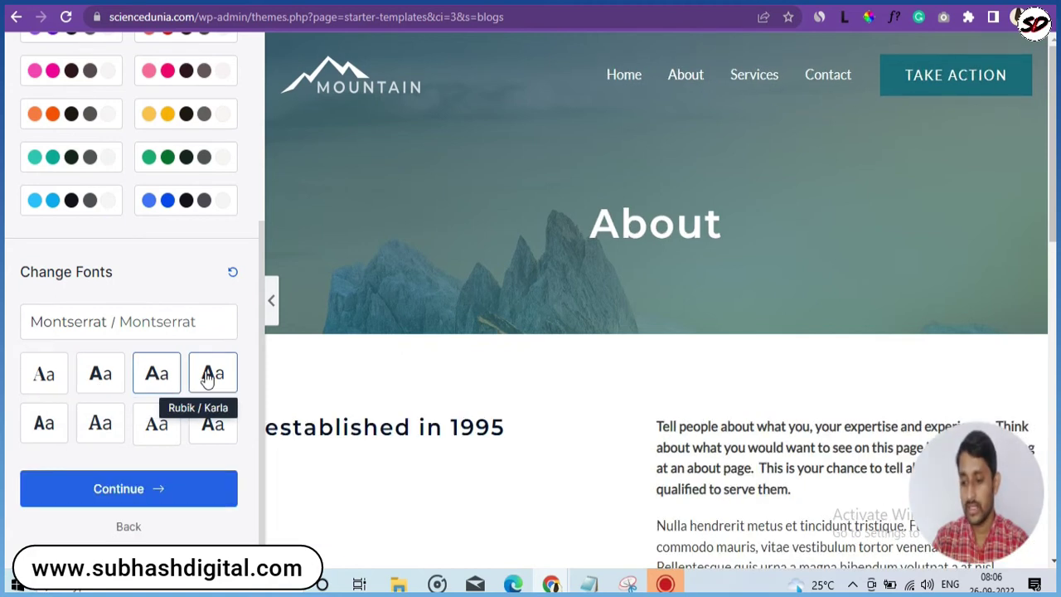
pyautogui.click(149, 429)
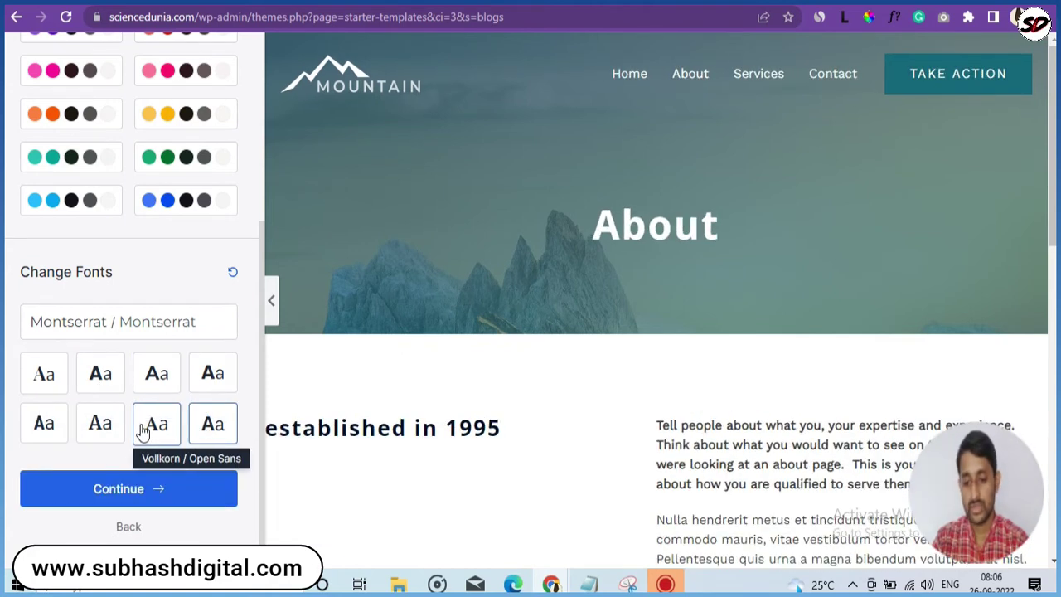
pyautogui.click(40, 377)
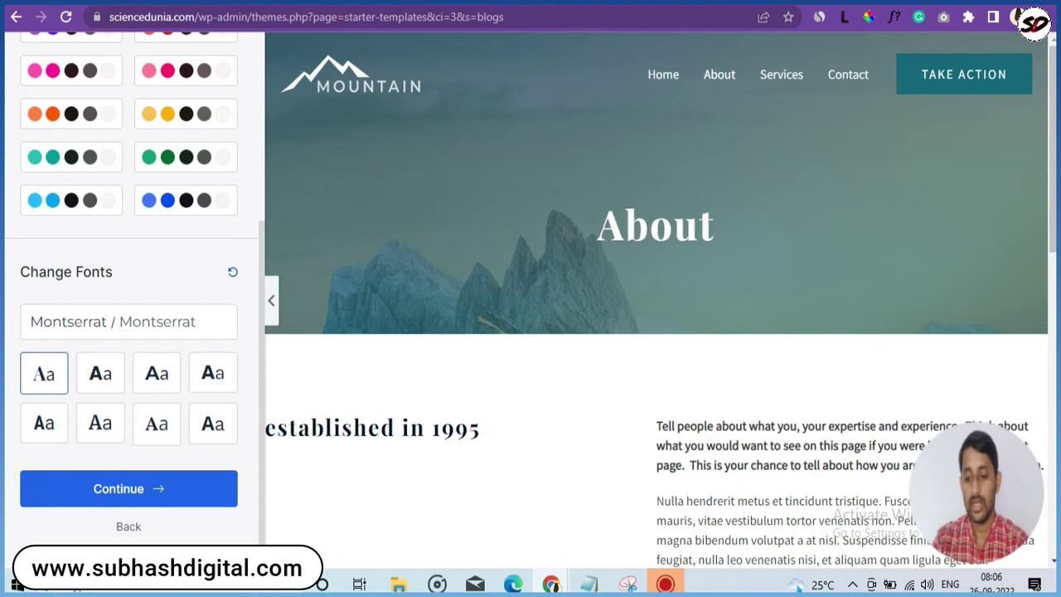
pyautogui.click(128, 490)
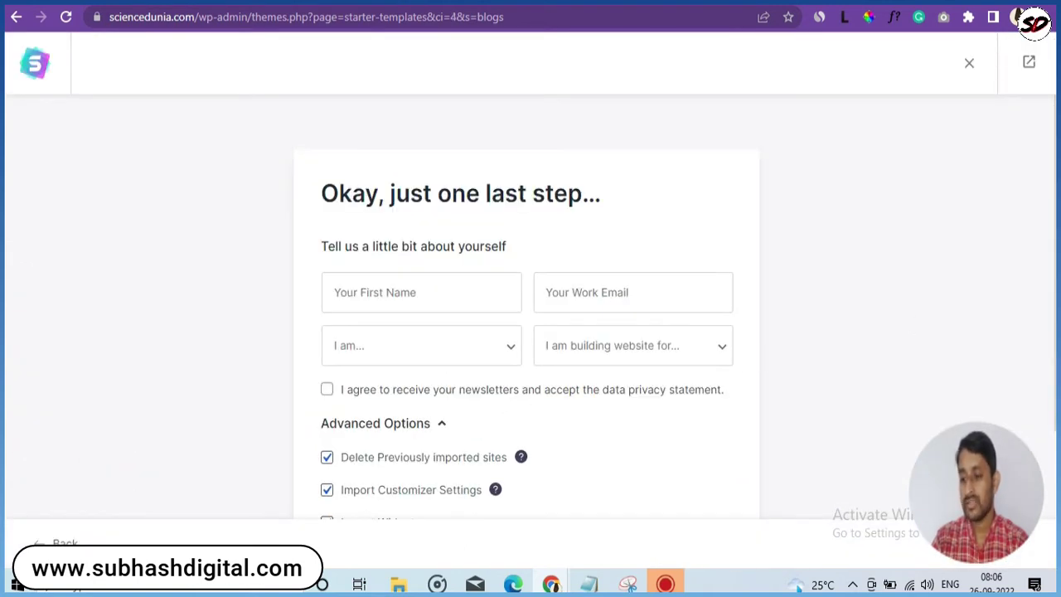
# - Review the advanced import options and the personal detail fields, including the choices for who the website is built for
pyautogui.scroll(-1, 581, 249)
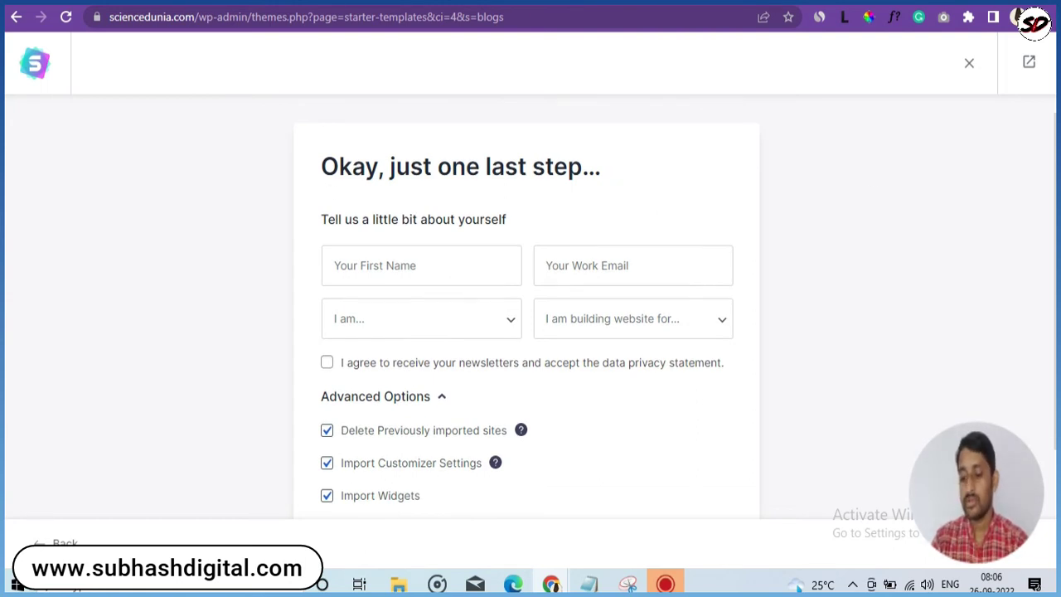
pyautogui.scroll(-1, 1004, 298)
pyautogui.click(448, 182)
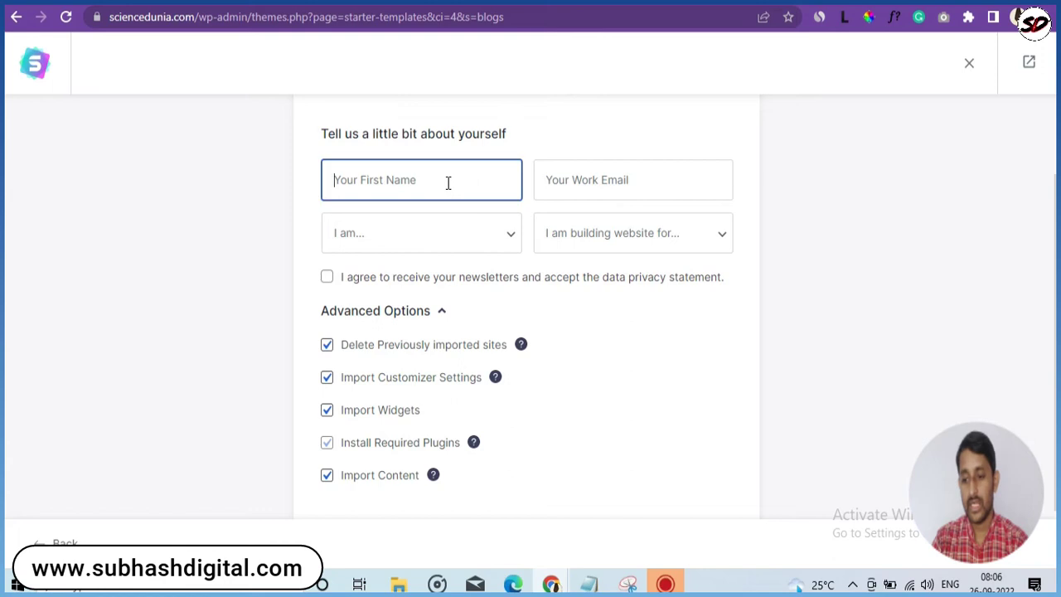
pyautogui.click(429, 235)
pyautogui.click(618, 233)
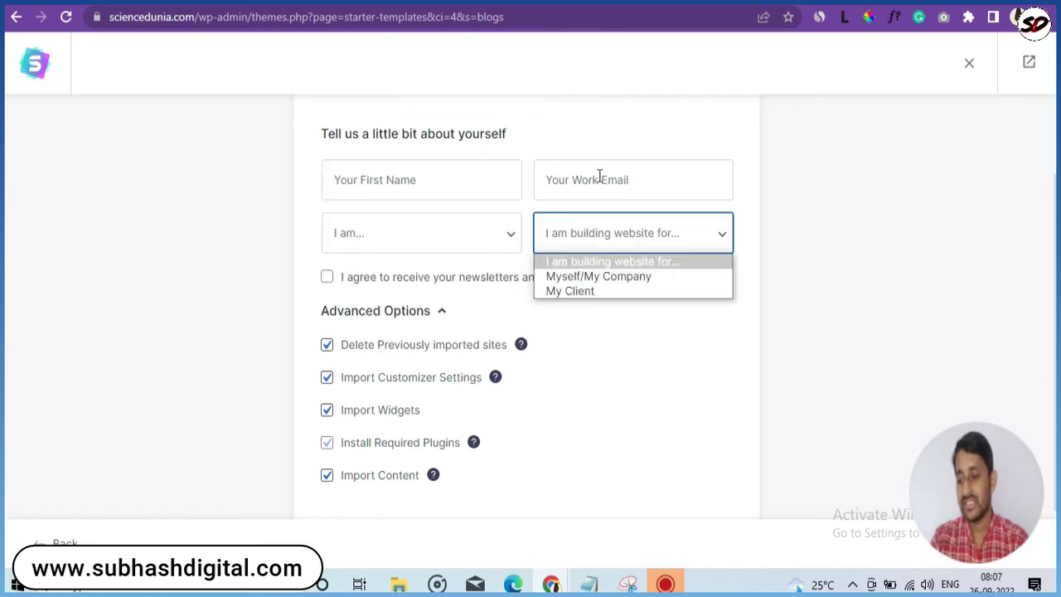